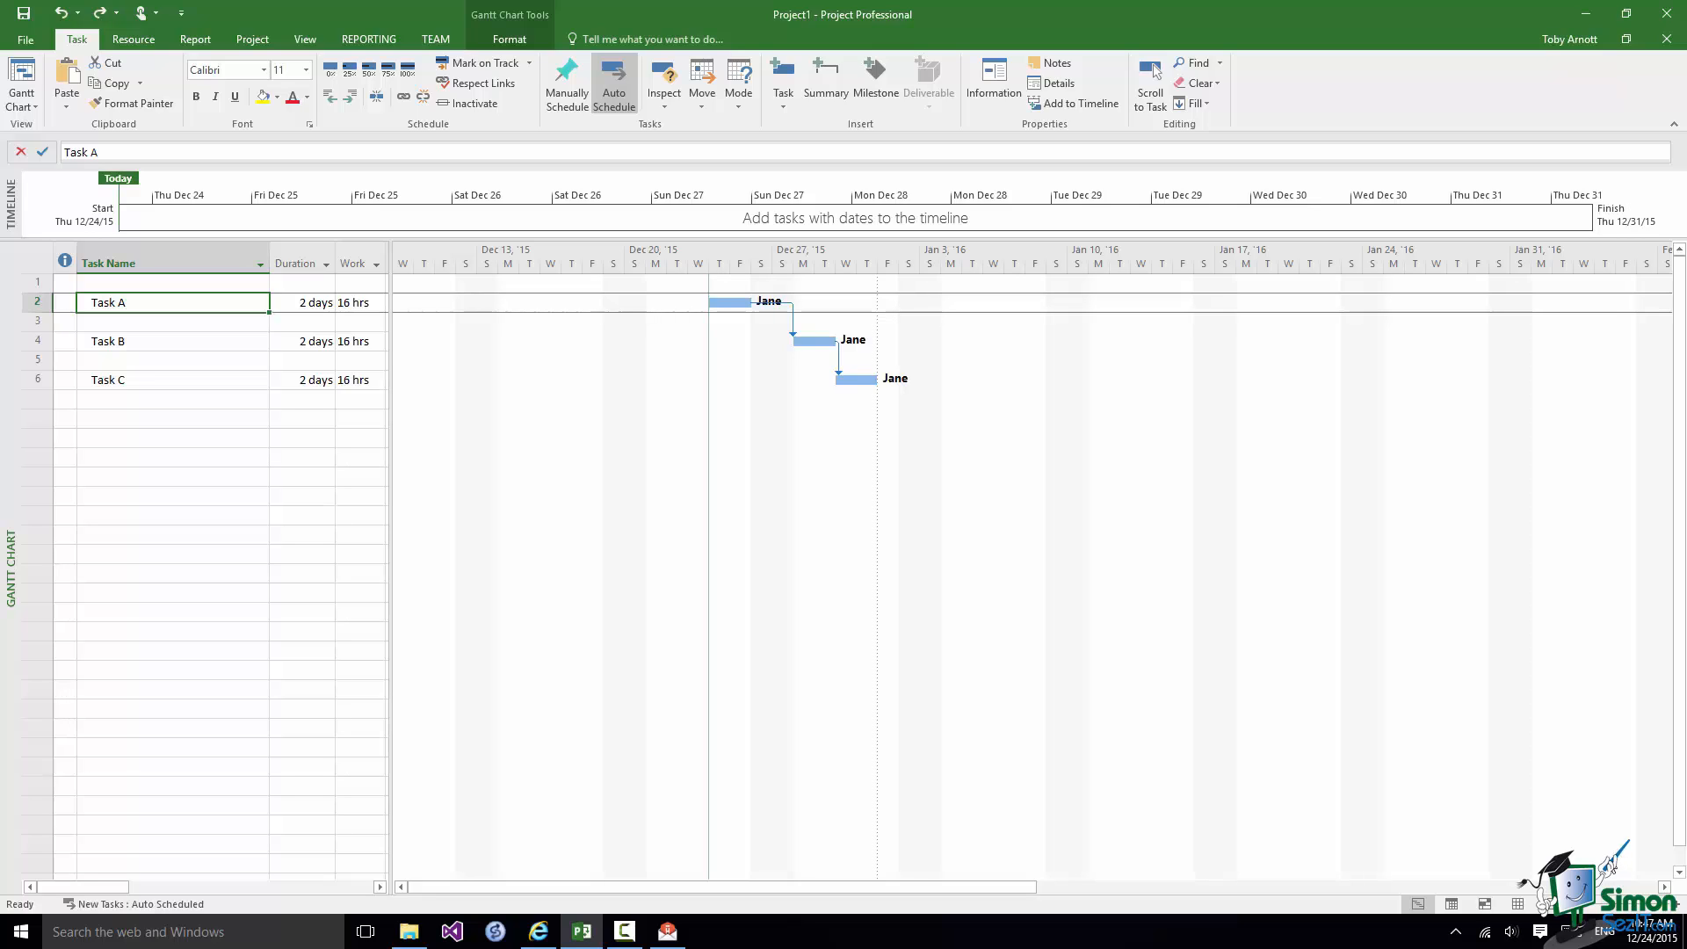
# - Assign John to Task A via Assign Resources, joining Jane, and close the dialog
pyautogui.rightClick(132, 303)
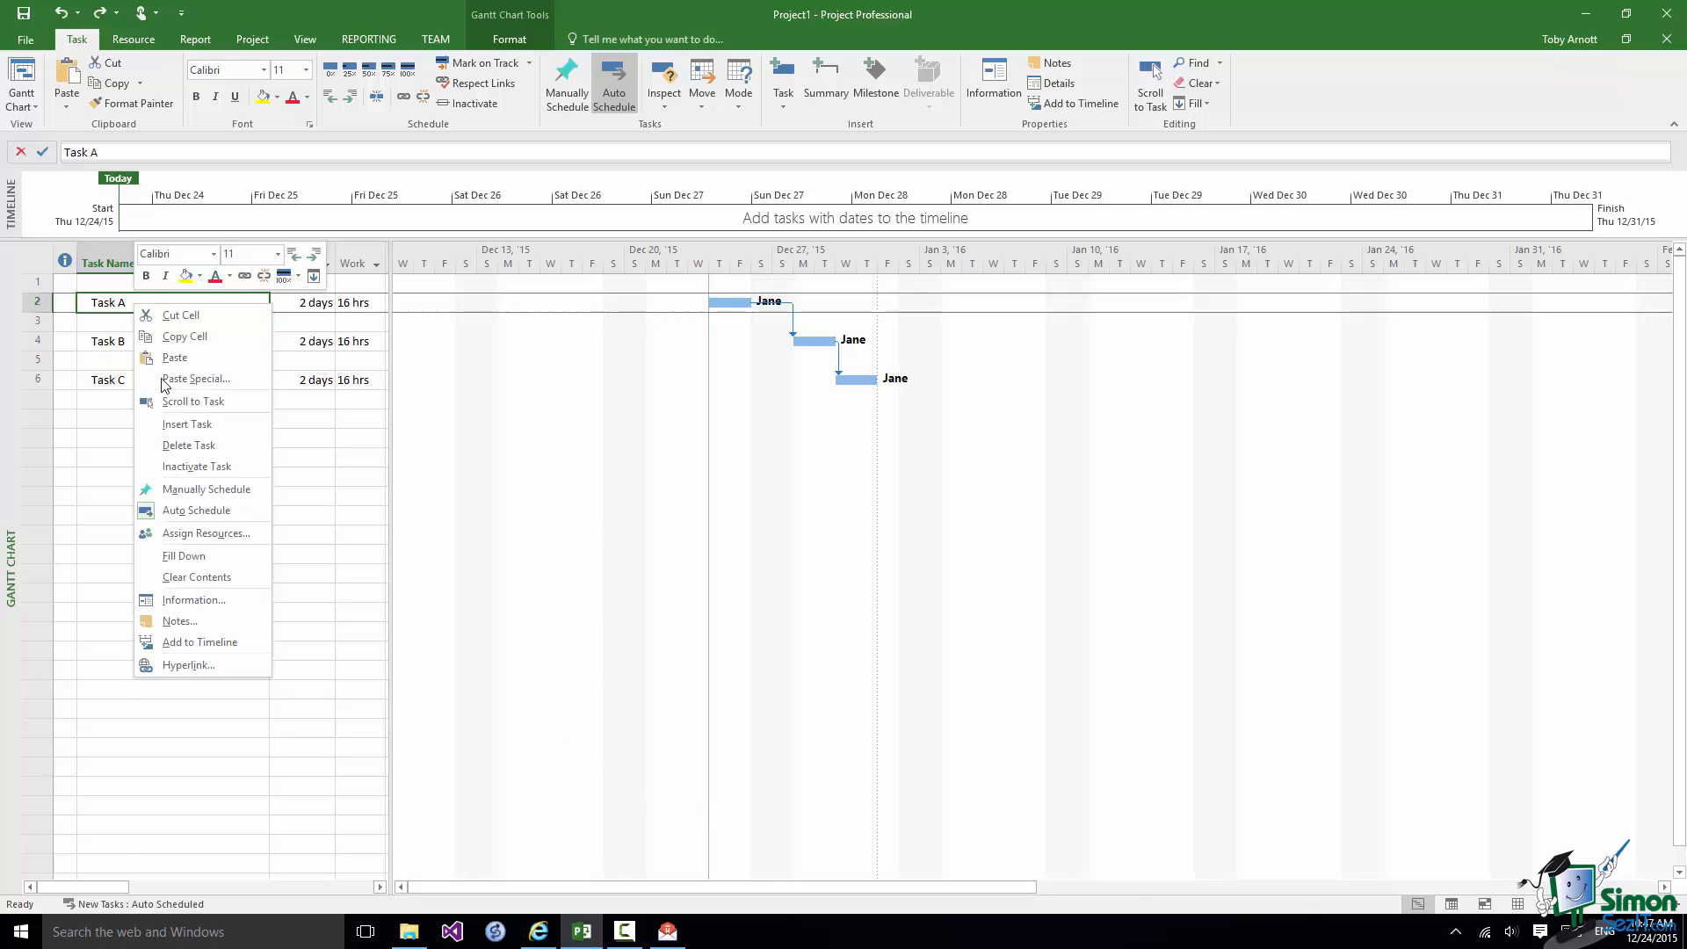
pyautogui.click(225, 535)
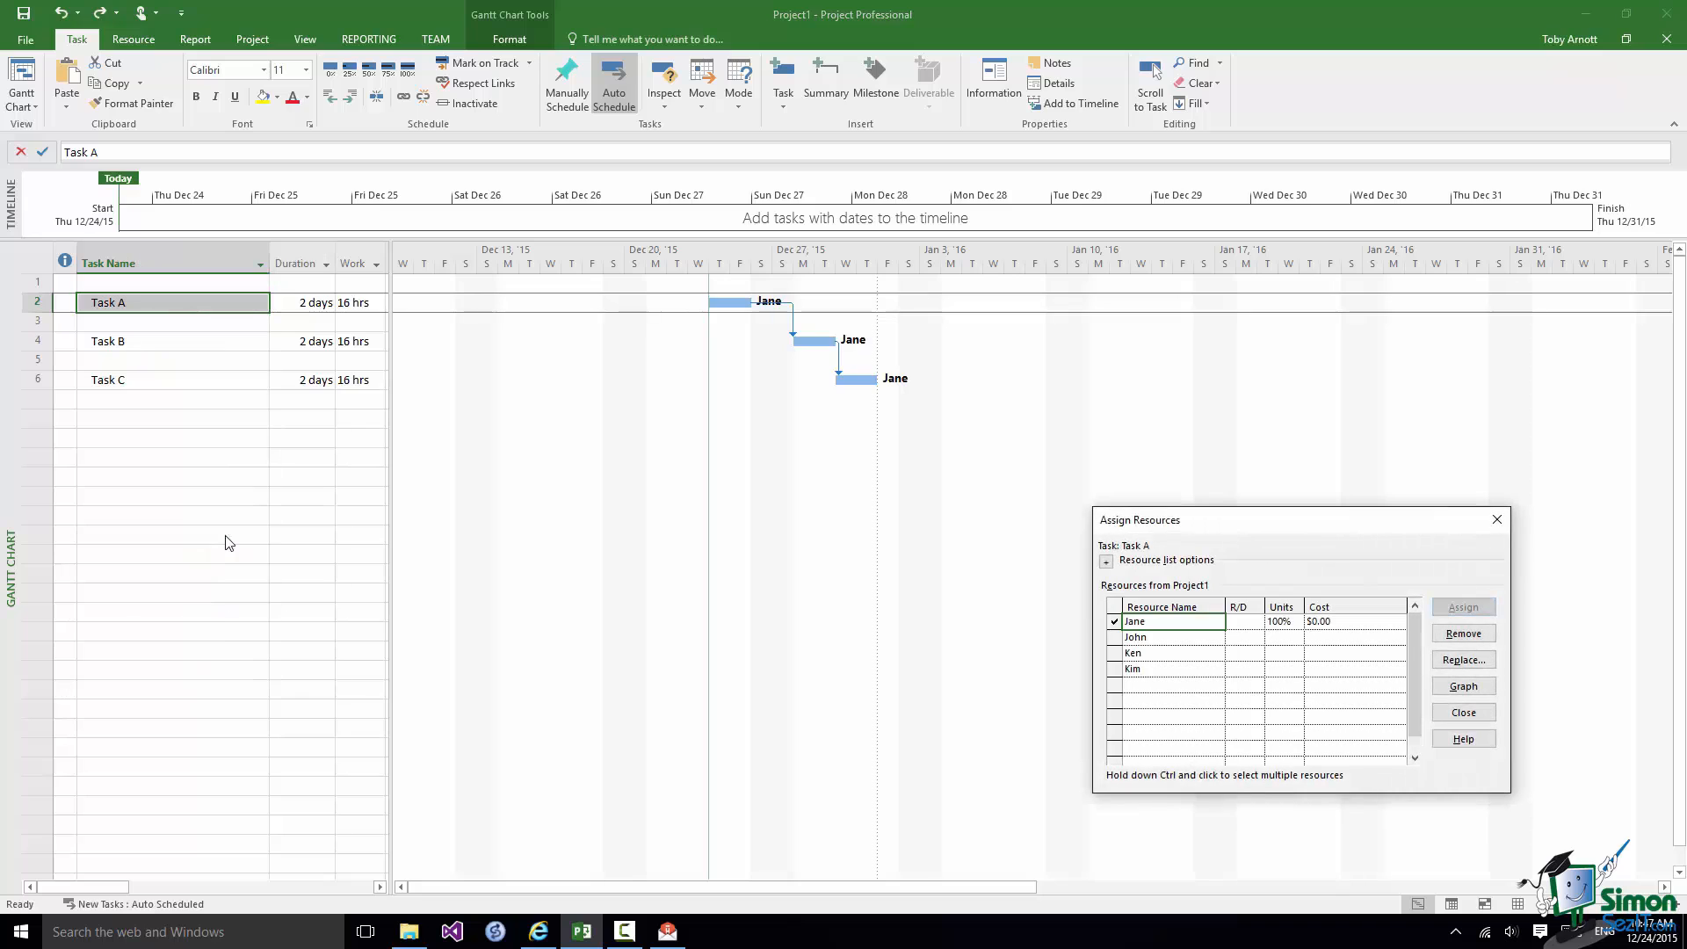
pyautogui.click(1116, 638)
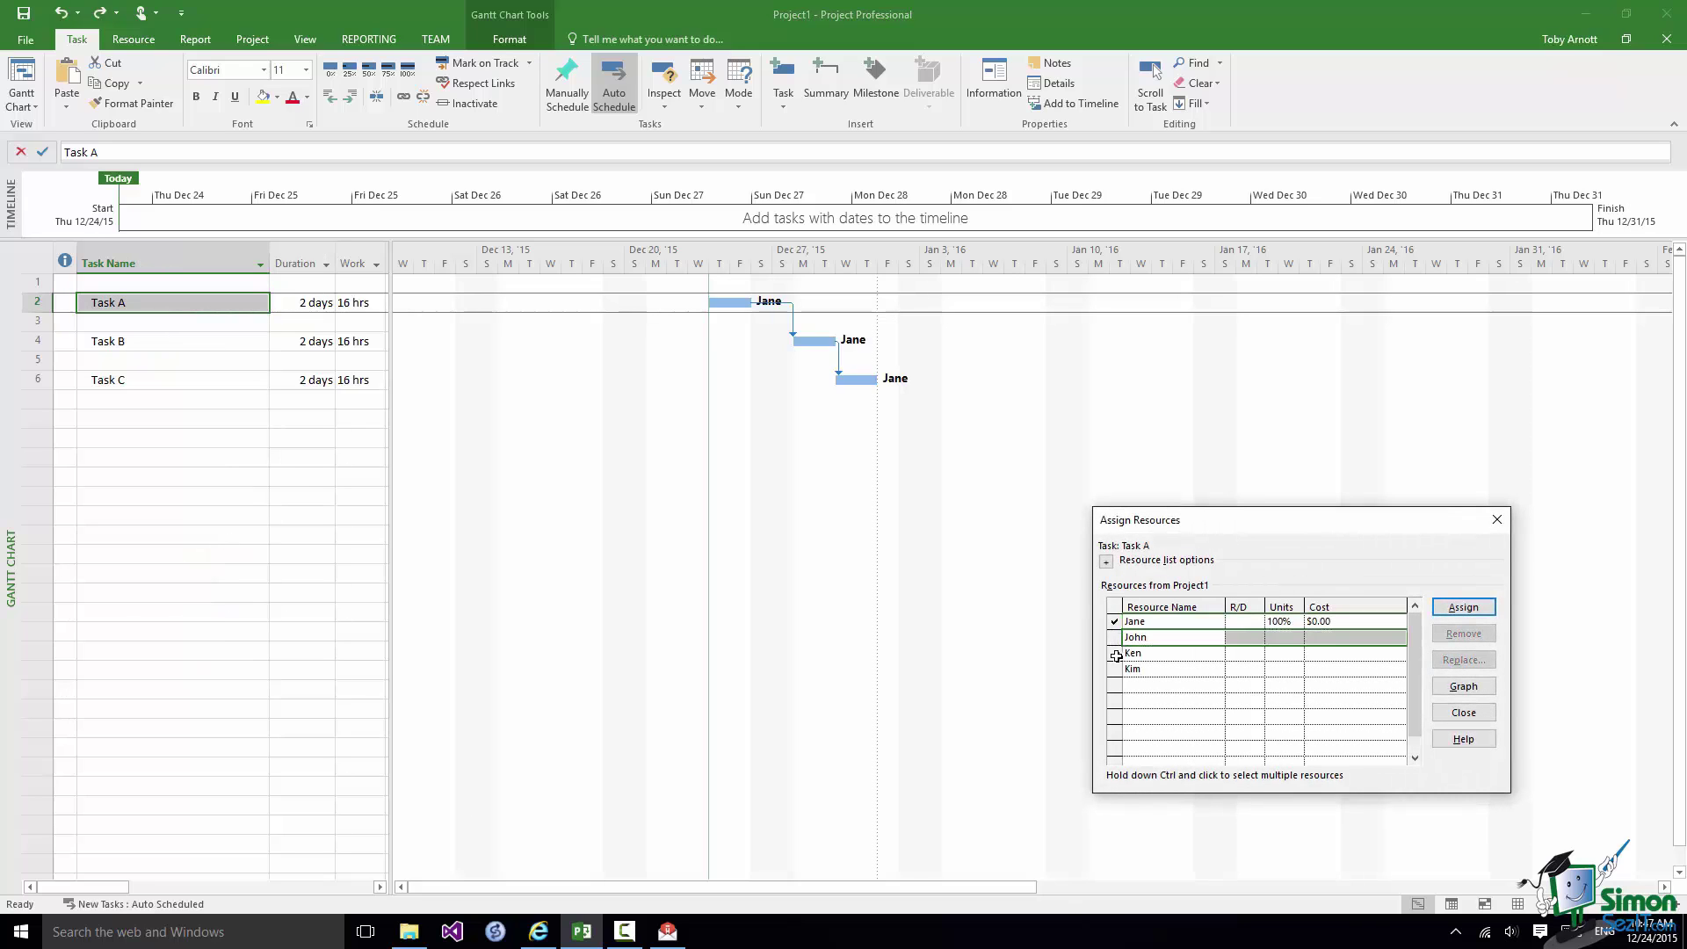
pyautogui.click(1466, 608)
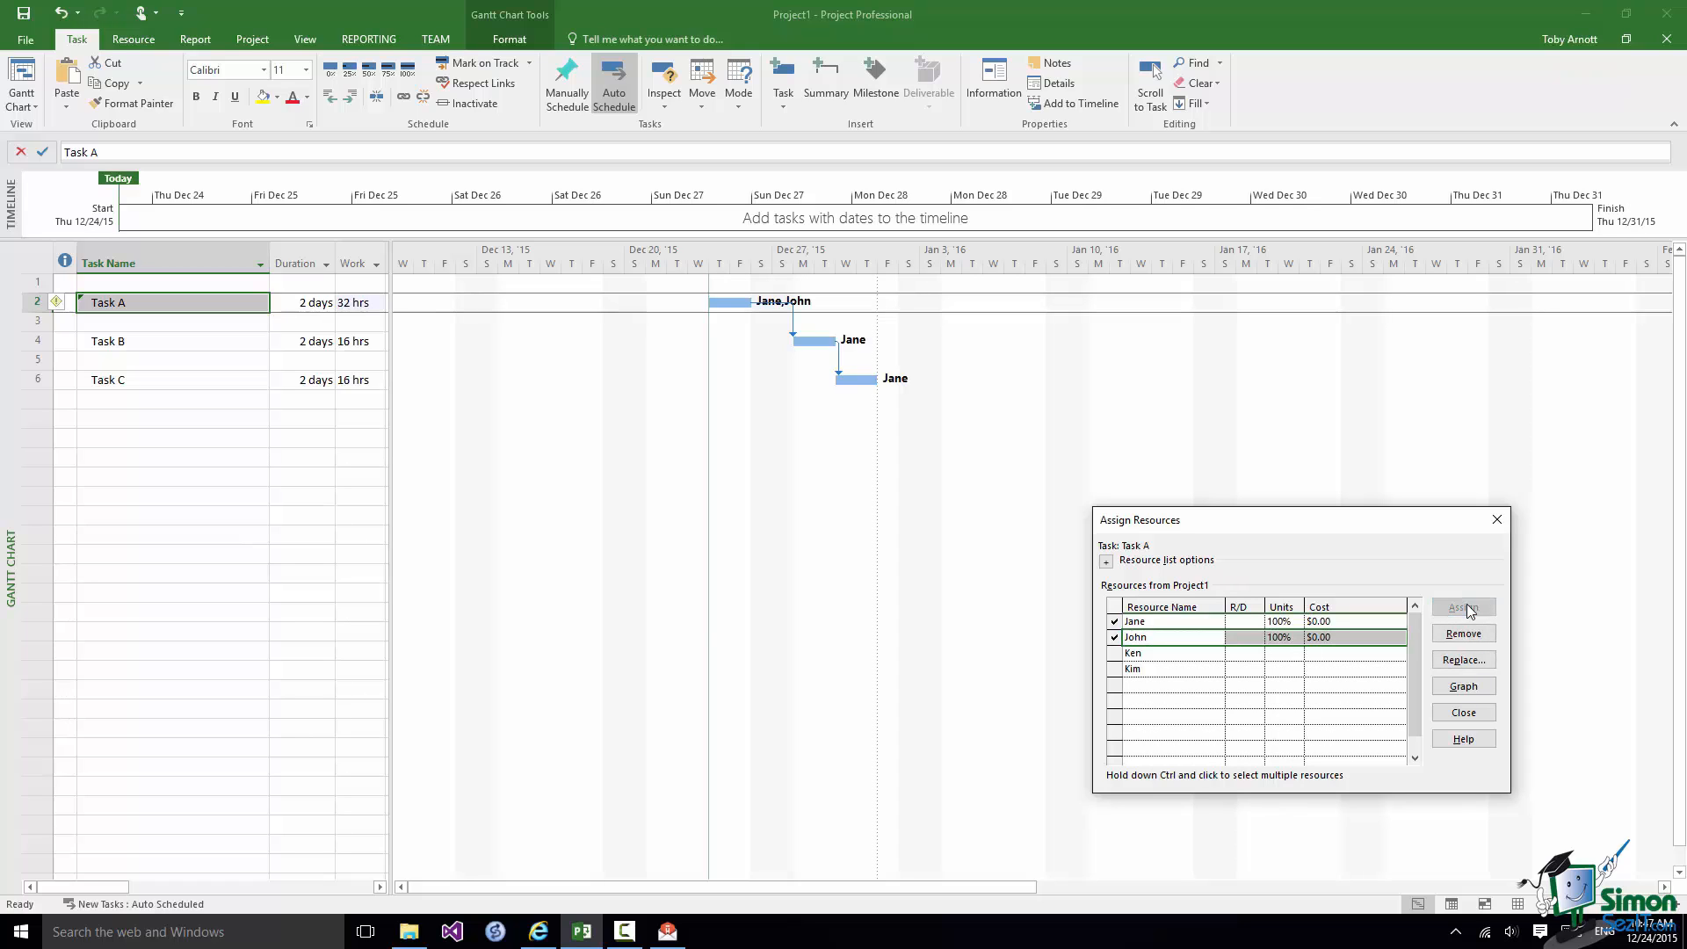
pyautogui.click(1462, 711)
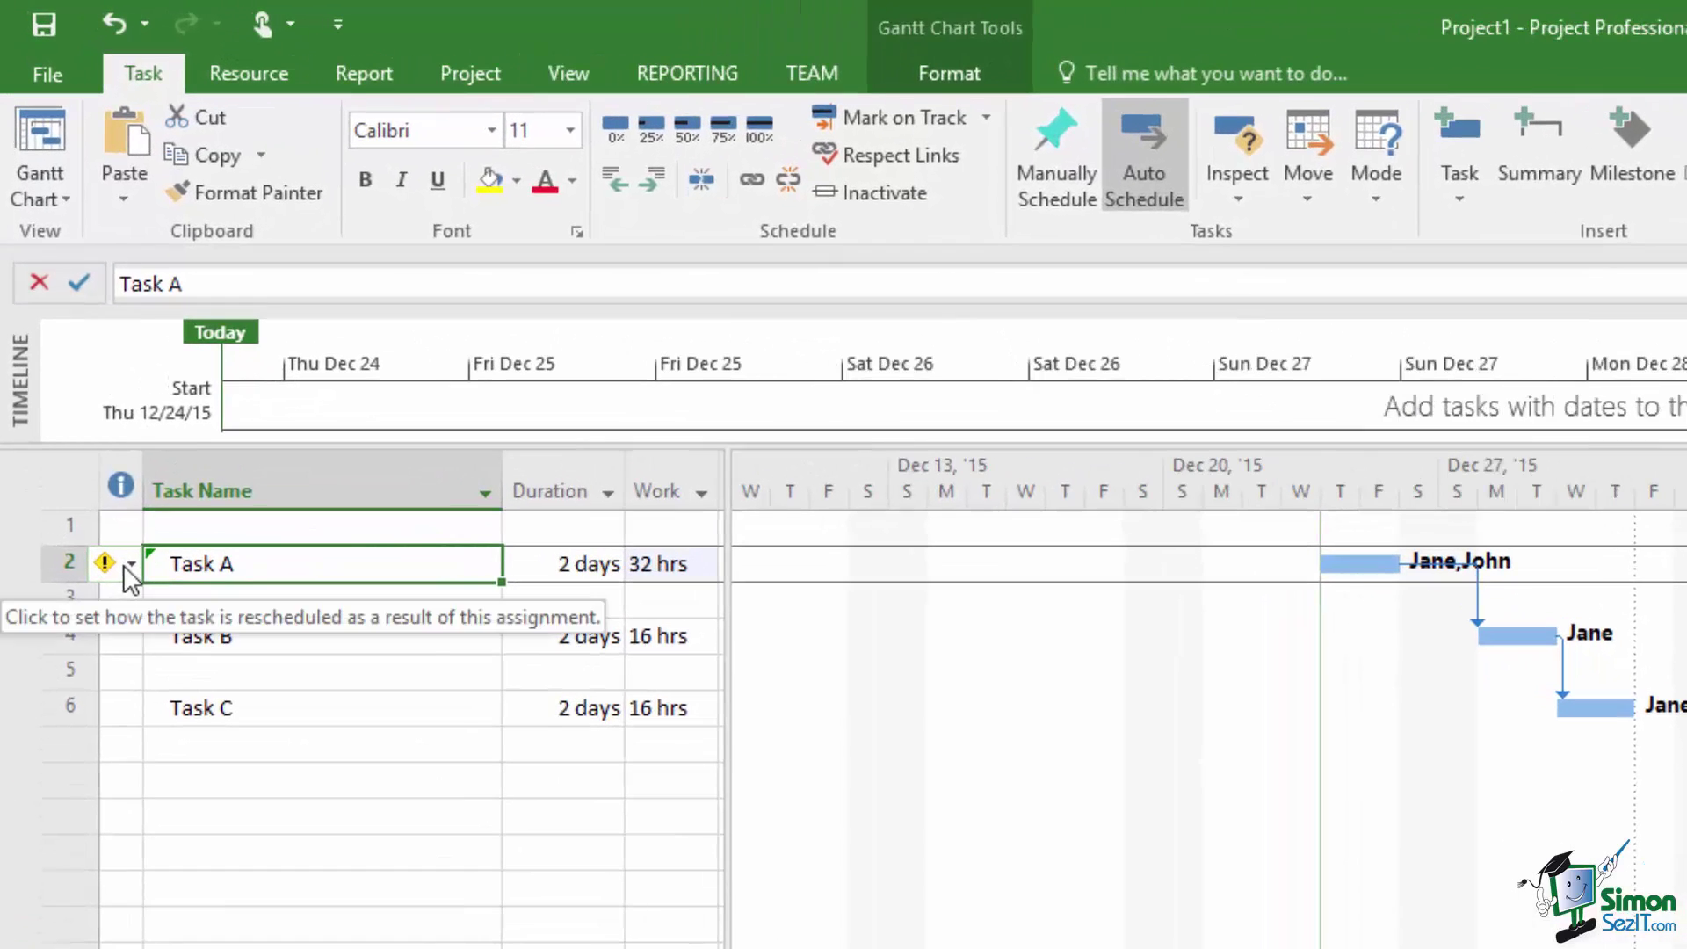
pyautogui.click(95, 451)
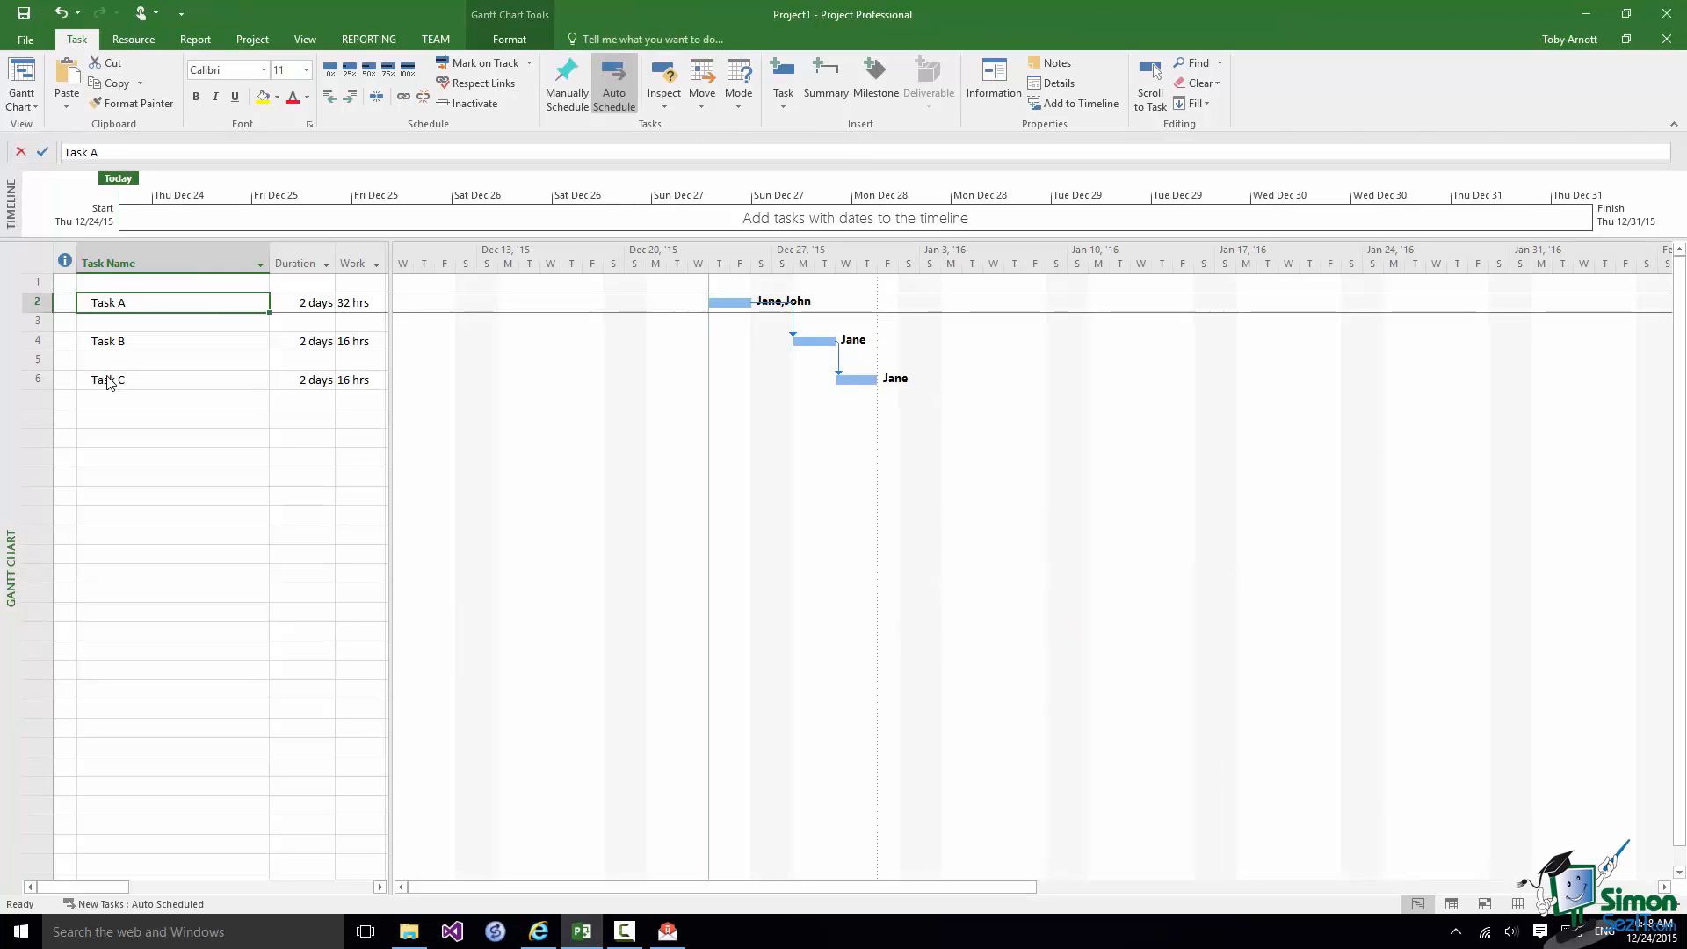
pyautogui.click(38, 304)
pyautogui.doubleClick(38, 304)
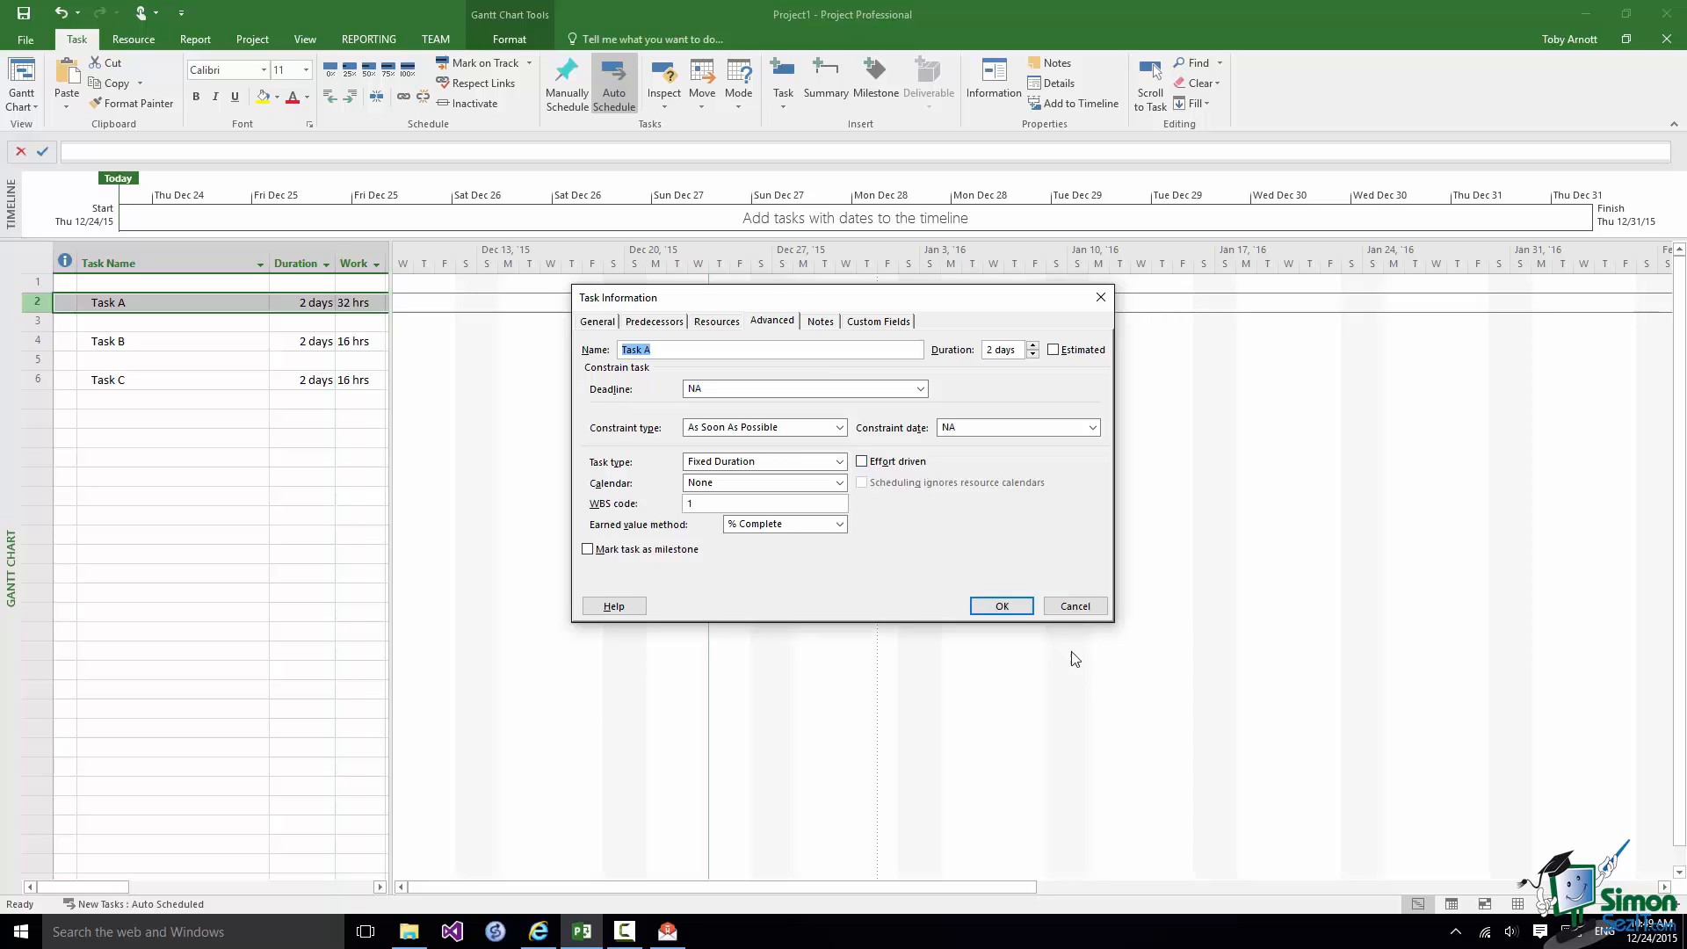
# - Close Task A's information and confirm Task B's task settings
pyautogui.click(1074, 606)
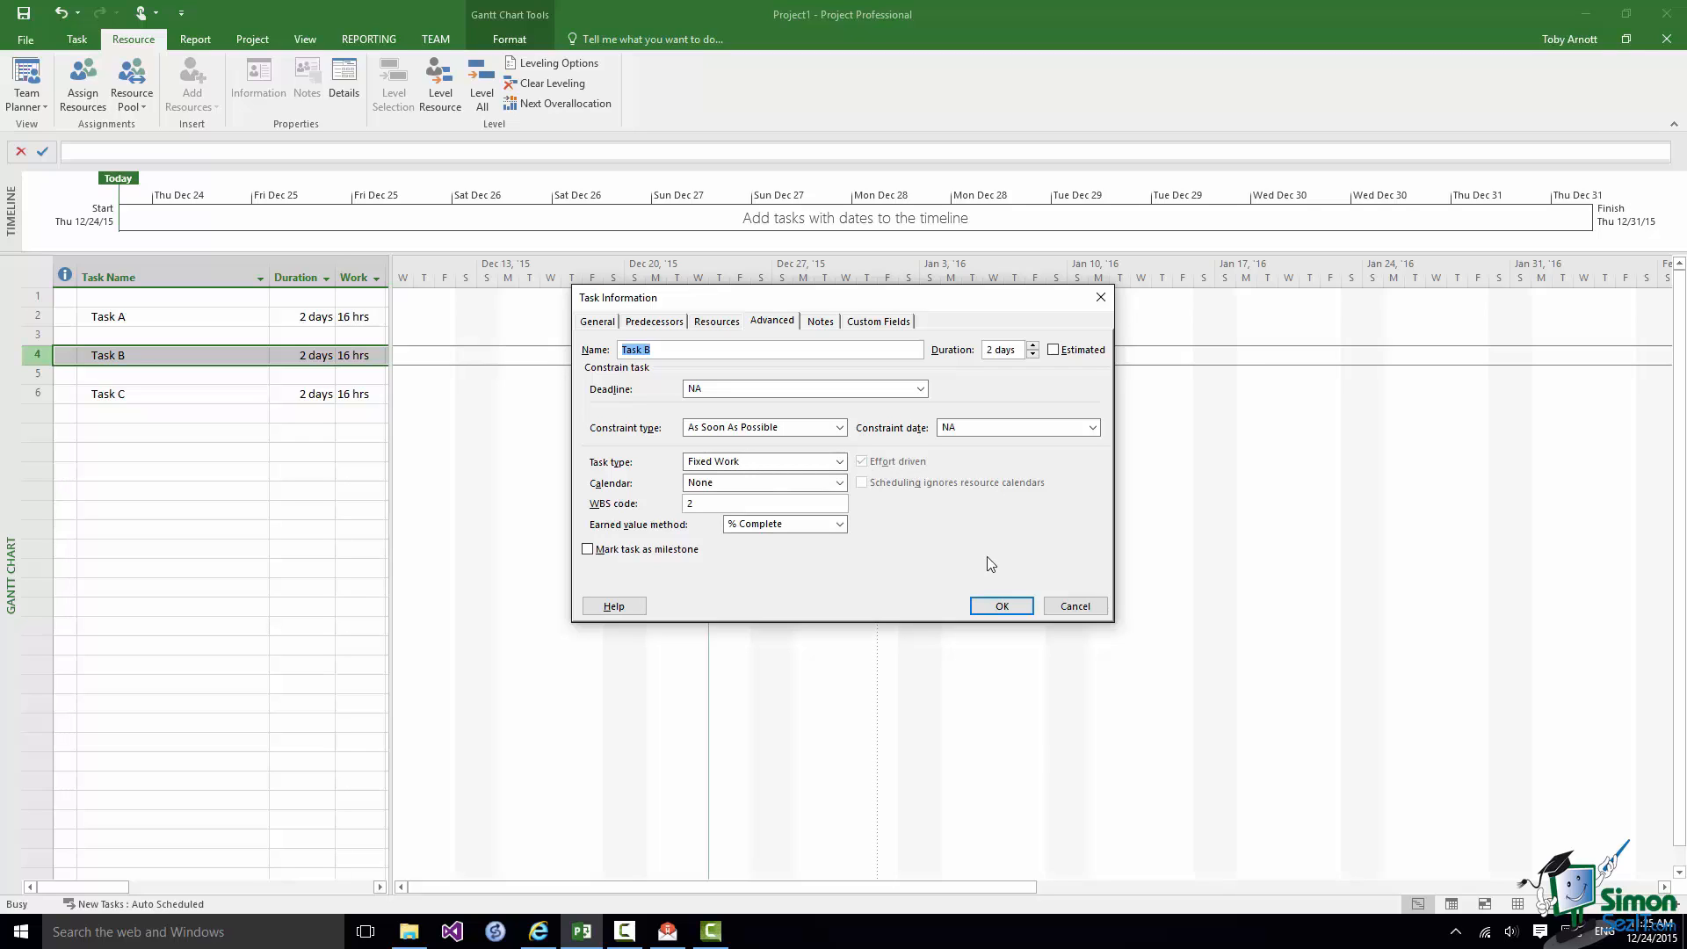
pyautogui.click(1001, 605)
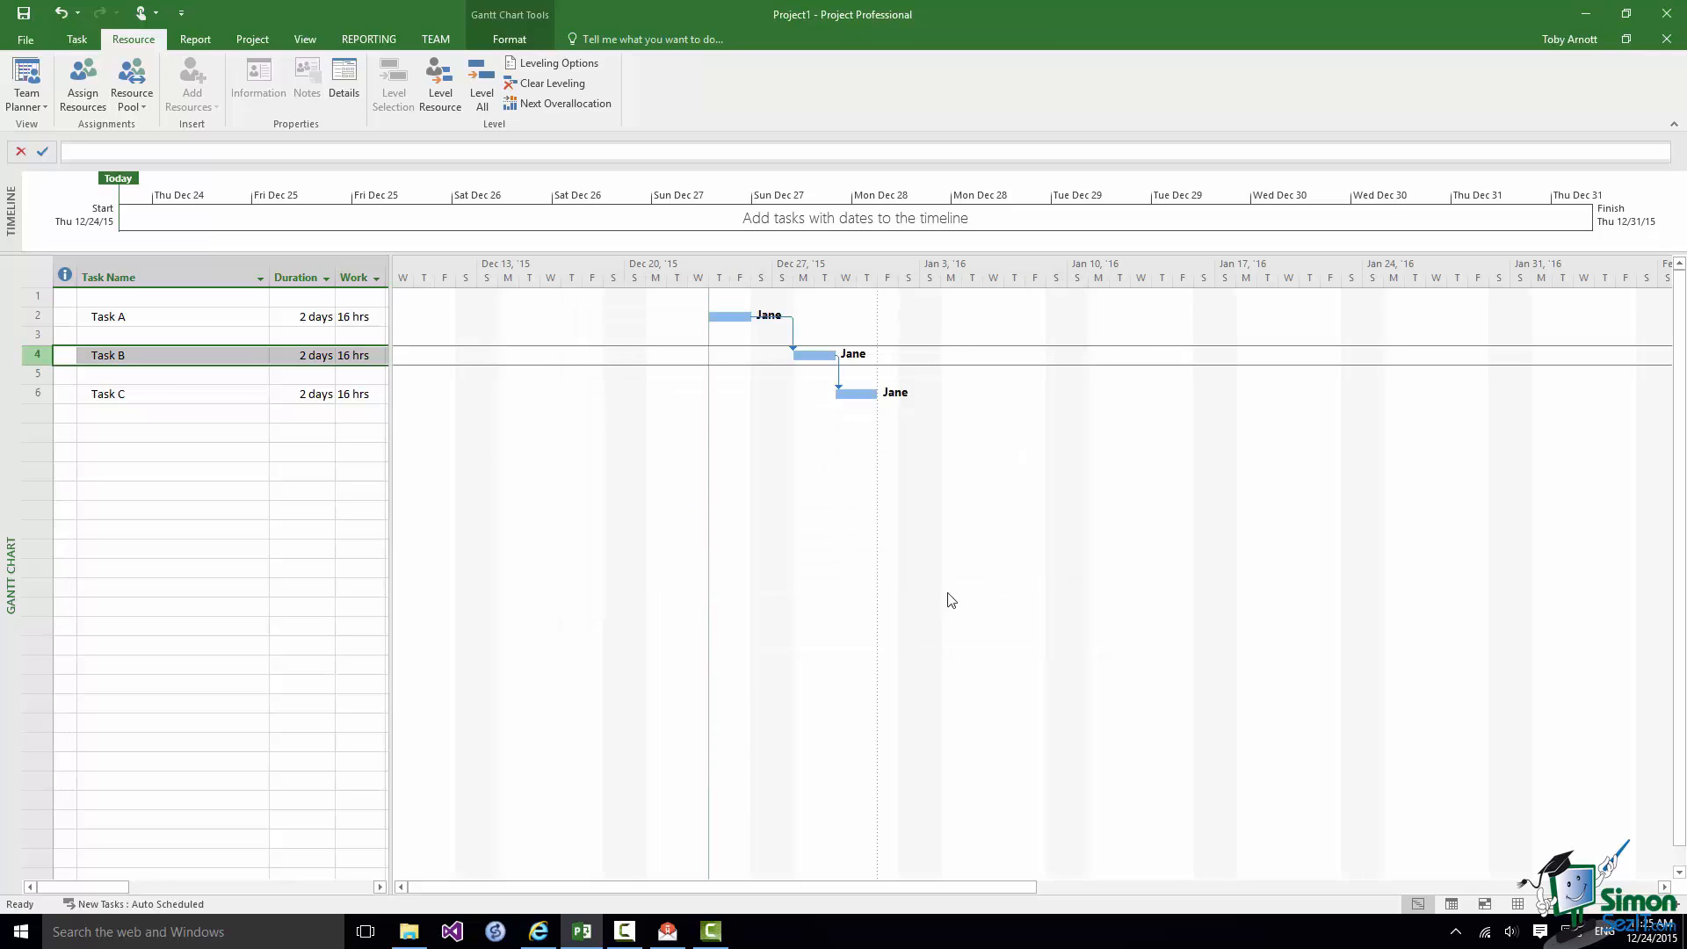
# - Assign John to Task B via Assign Resources, joining Jane
pyautogui.rightClick(40, 356)
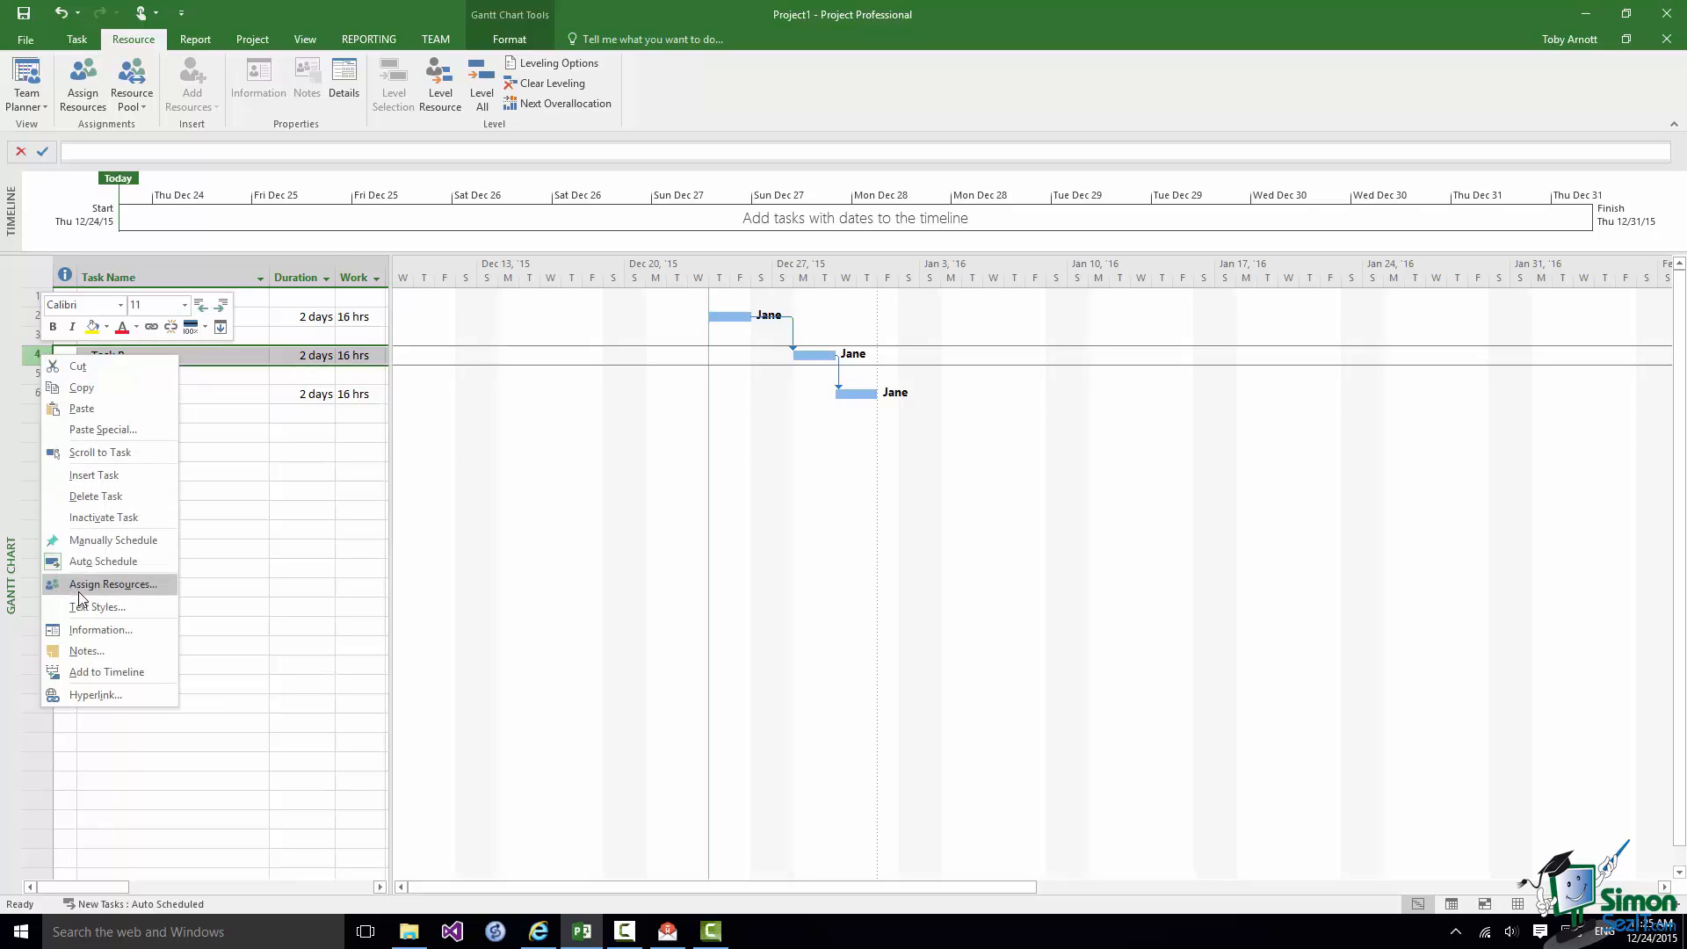
pyautogui.click(111, 585)
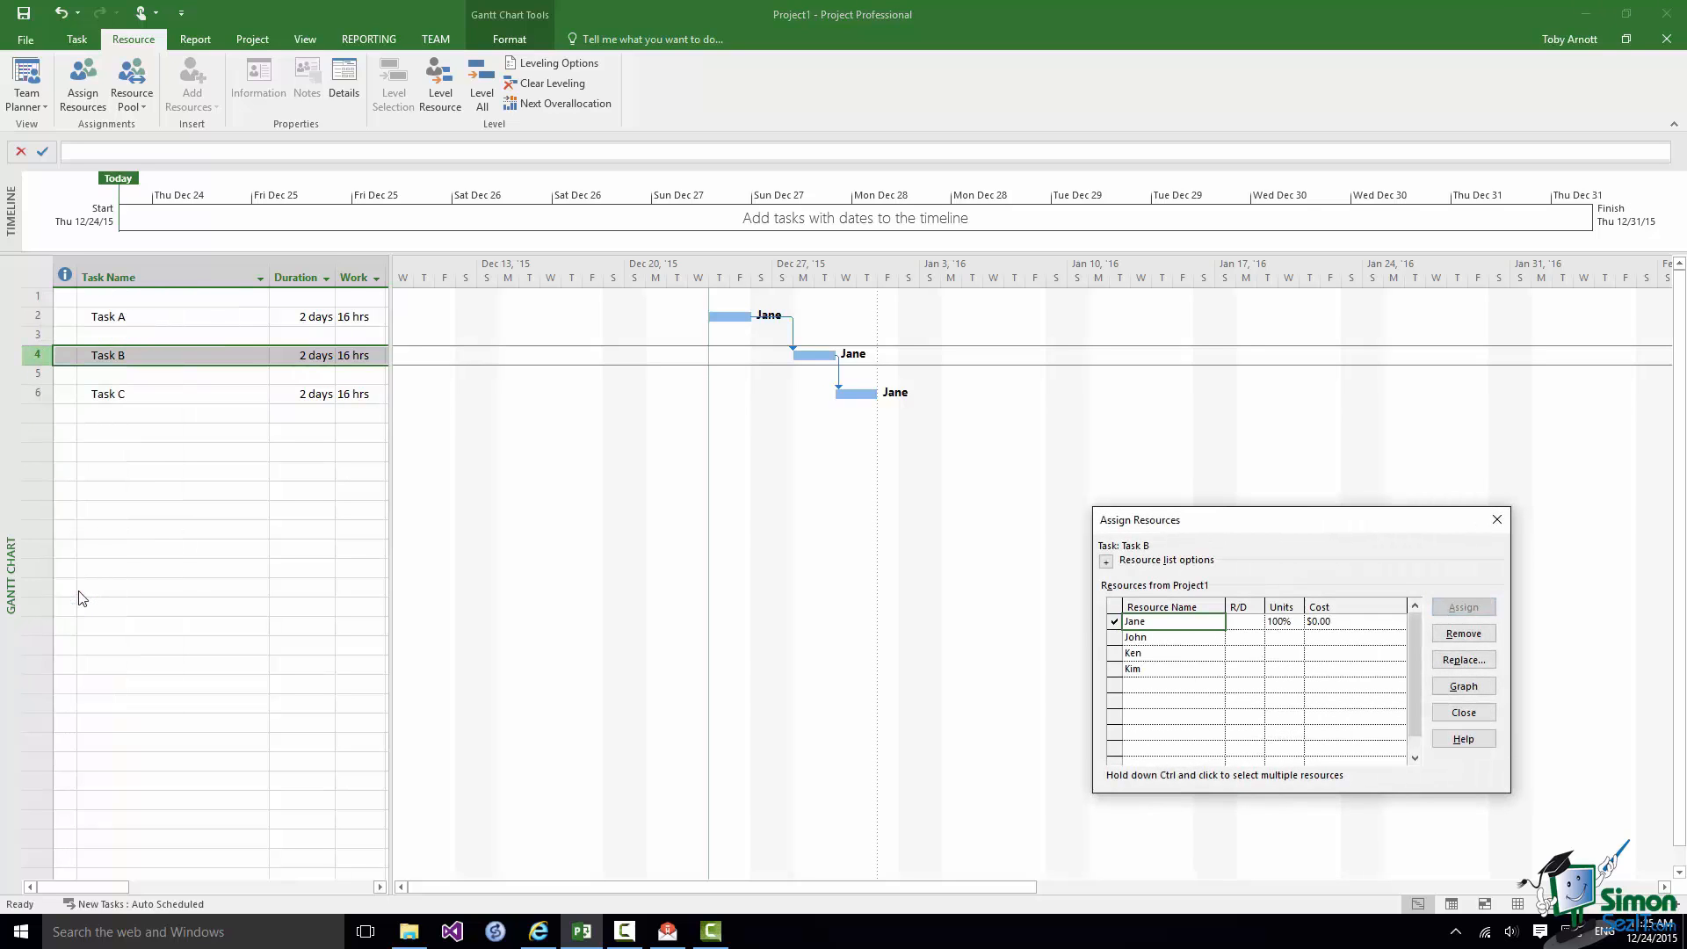
pyautogui.click(1135, 637)
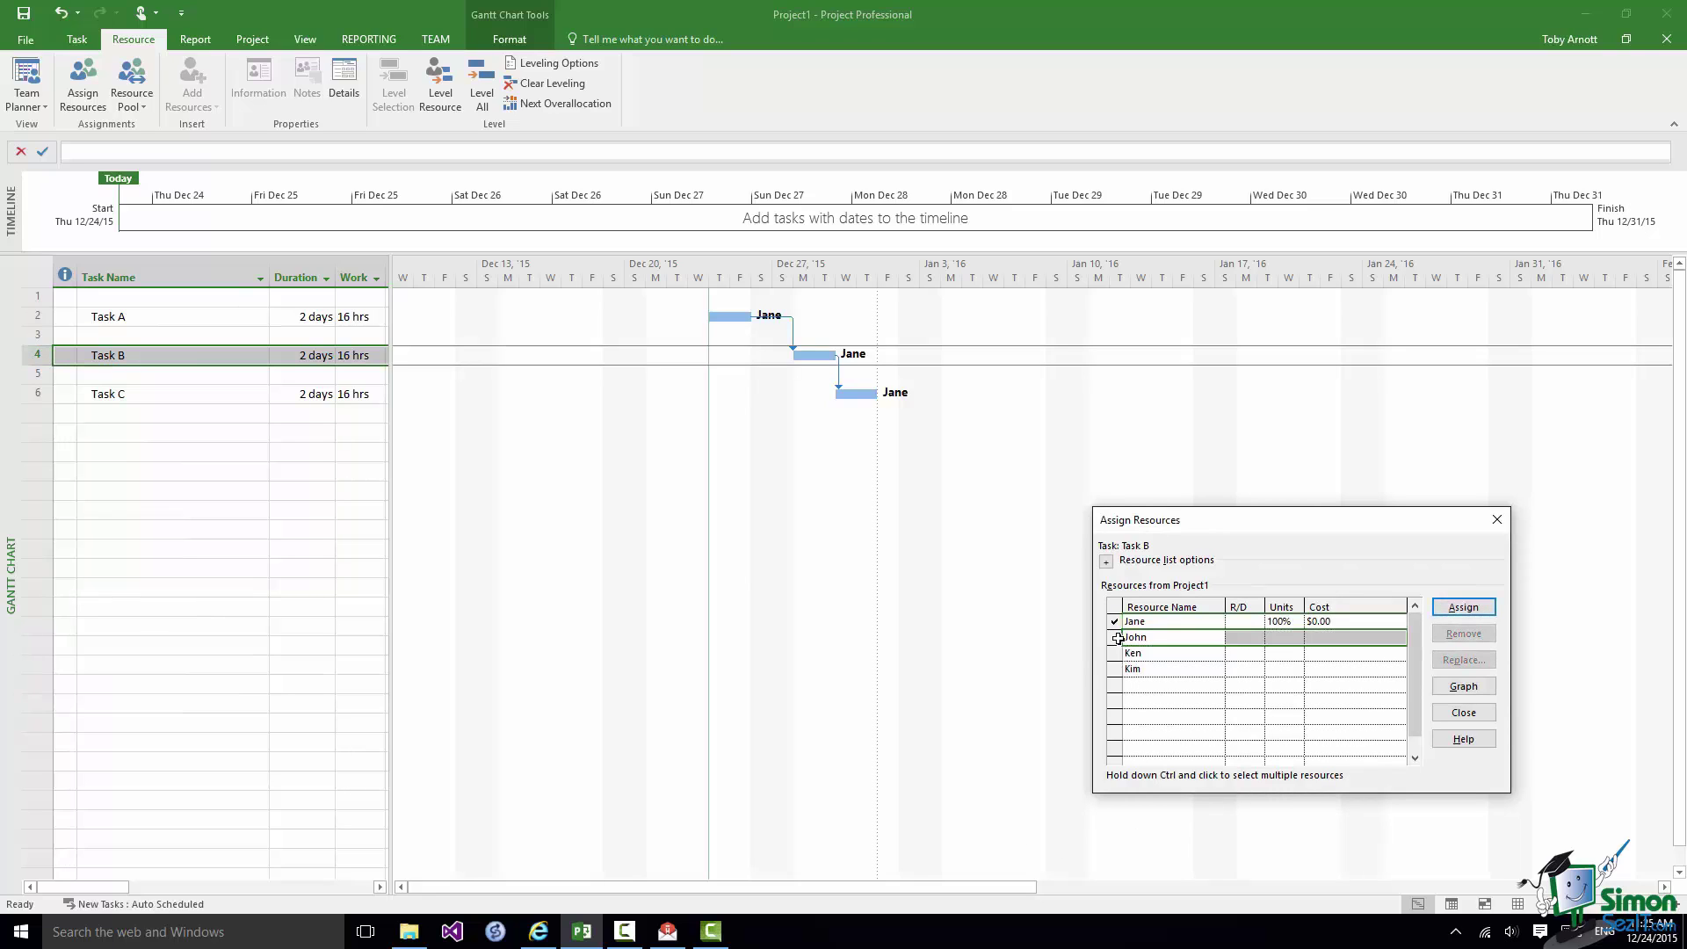
pyautogui.click(1463, 608)
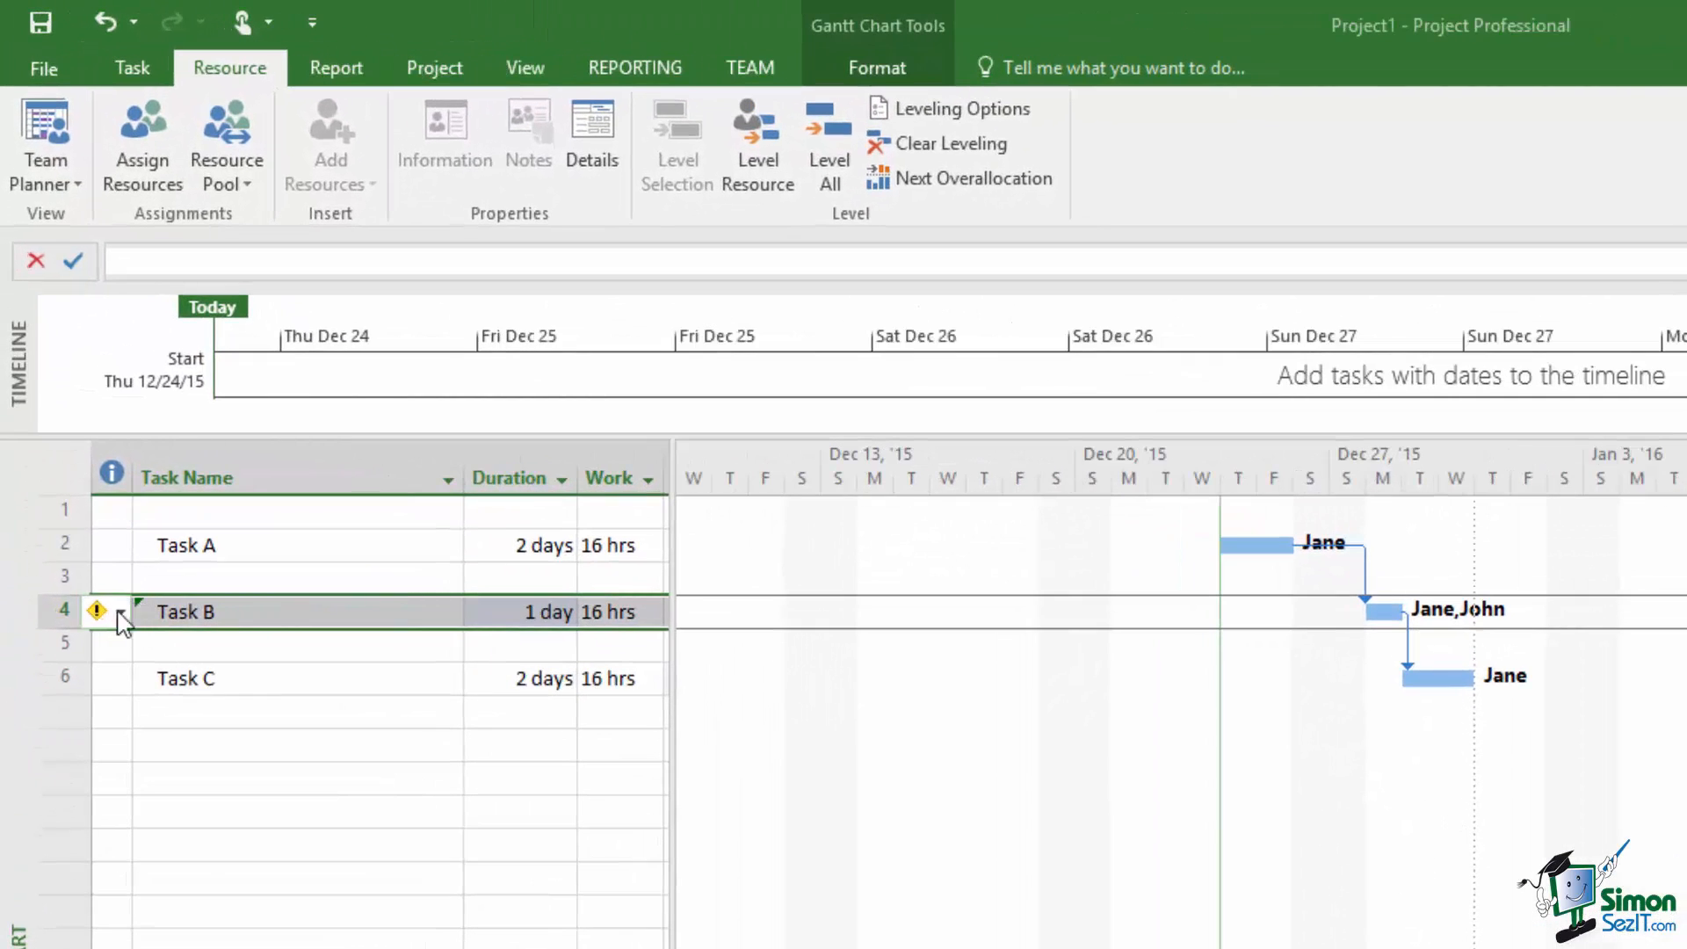
pyautogui.click(122, 612)
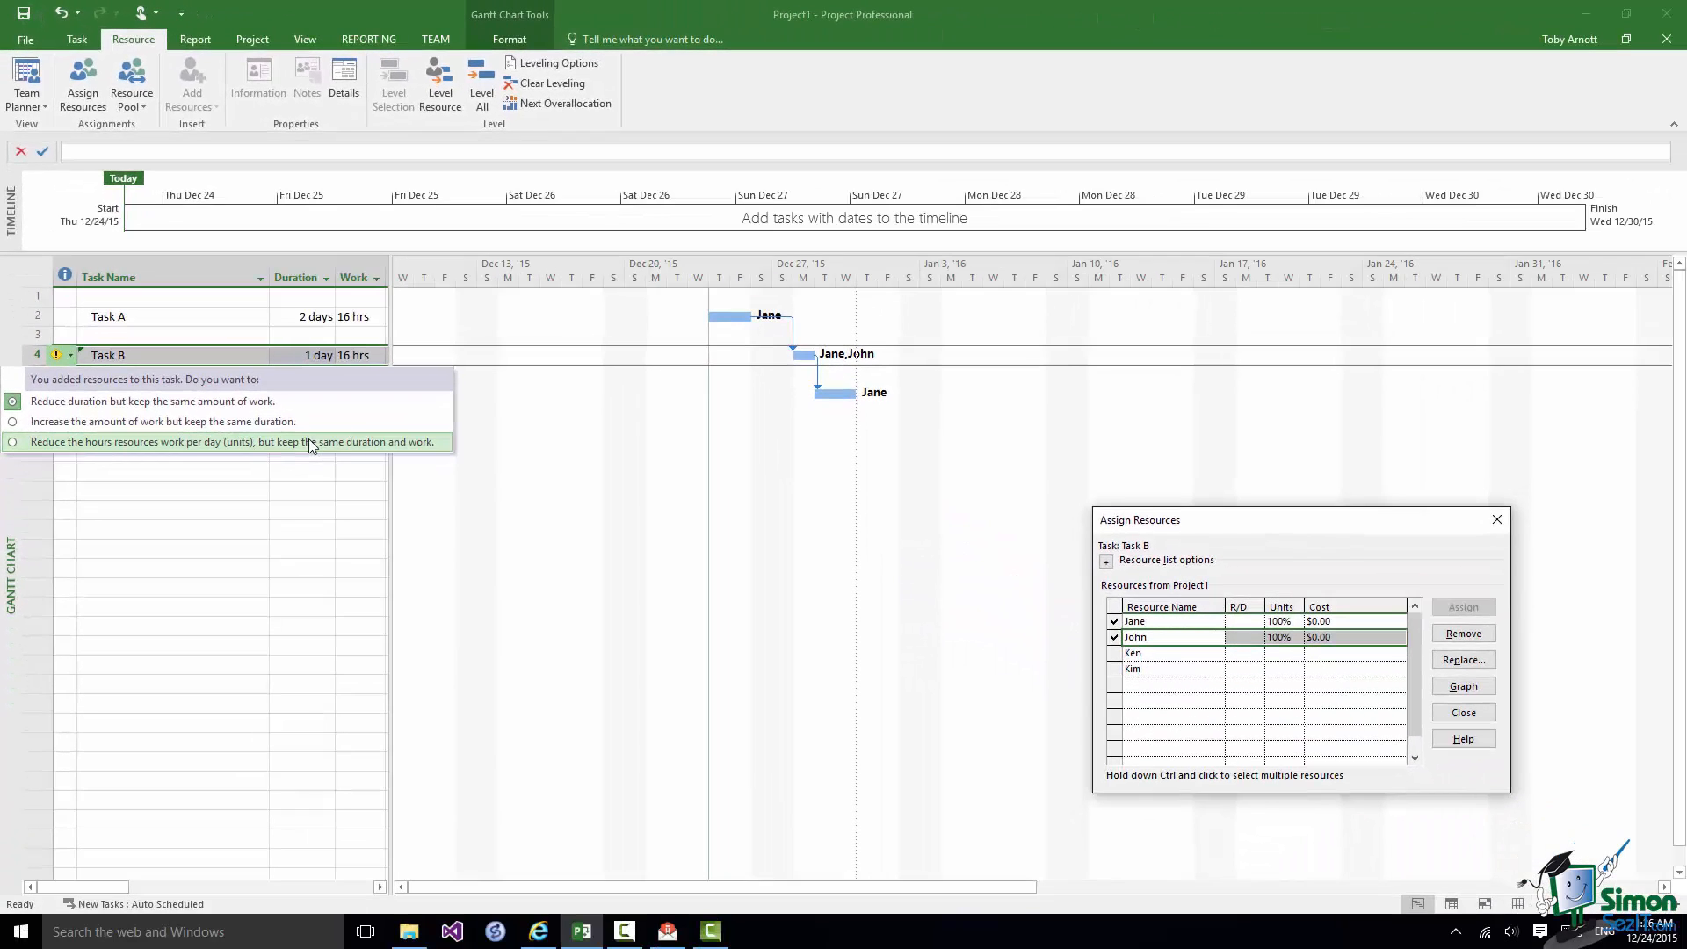
# - Choose to keep Task C's shorter duration with the same work
pyautogui.click(278, 401)
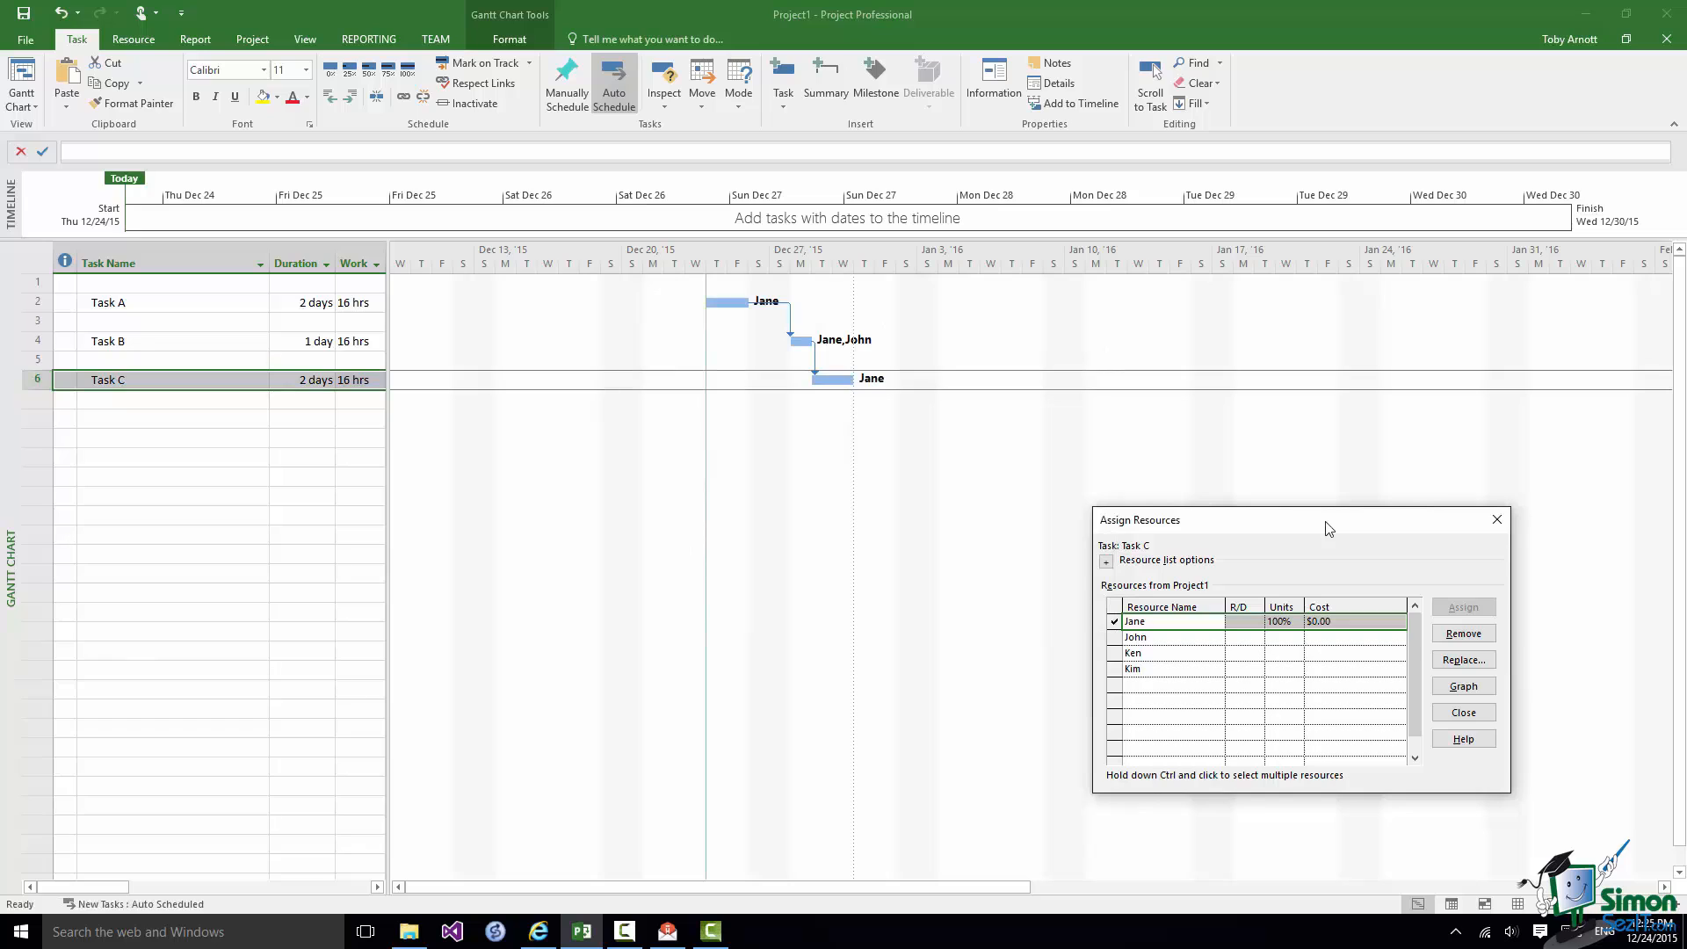
# - Assign John, Ken and Kim to Task C and view the smart tag choices
pyautogui.click(1119, 639)
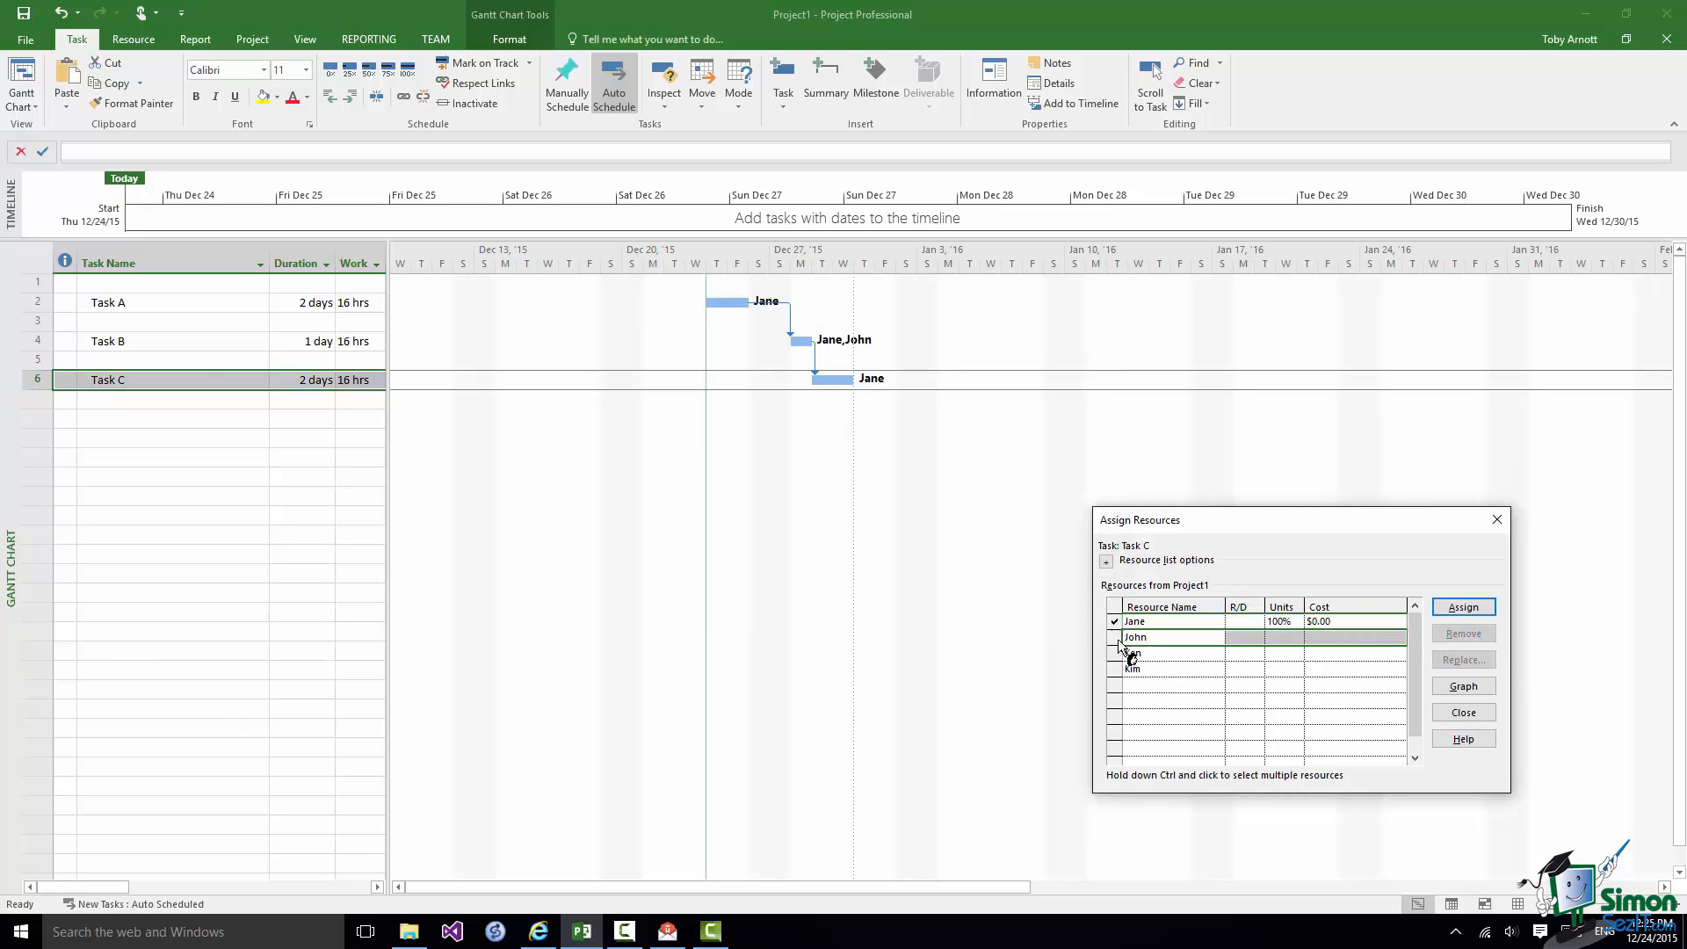
pyautogui.keyDown('shift'); pyautogui.click(1114, 670); pyautogui.keyUp('shift')
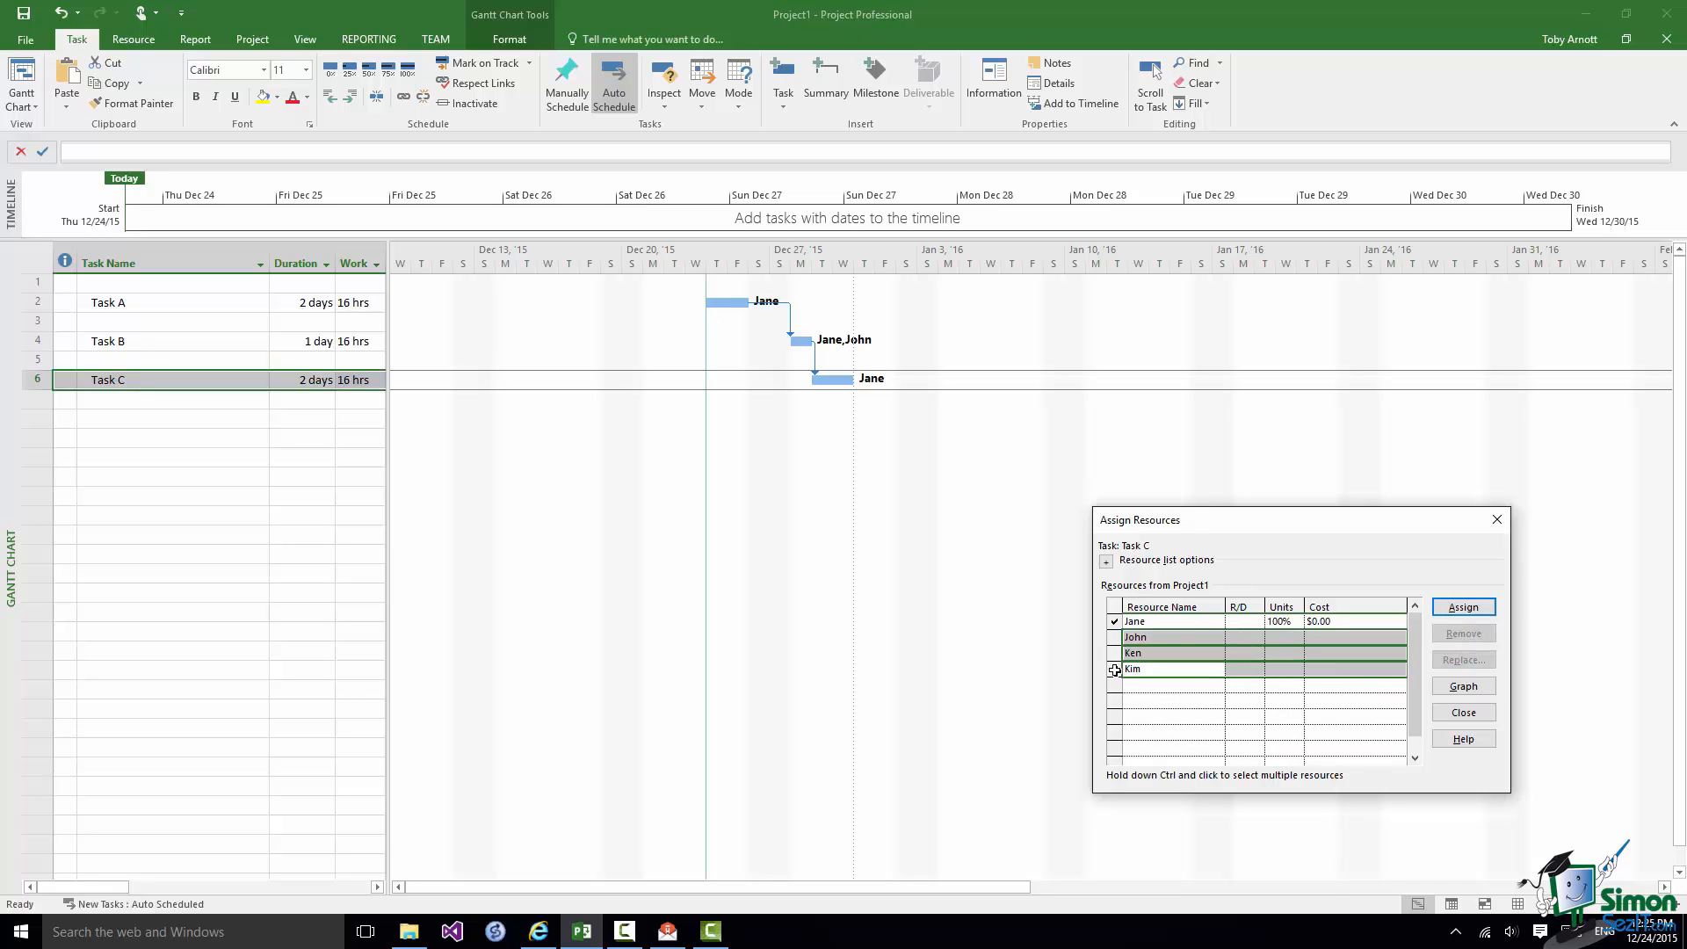
pyautogui.click(1463, 608)
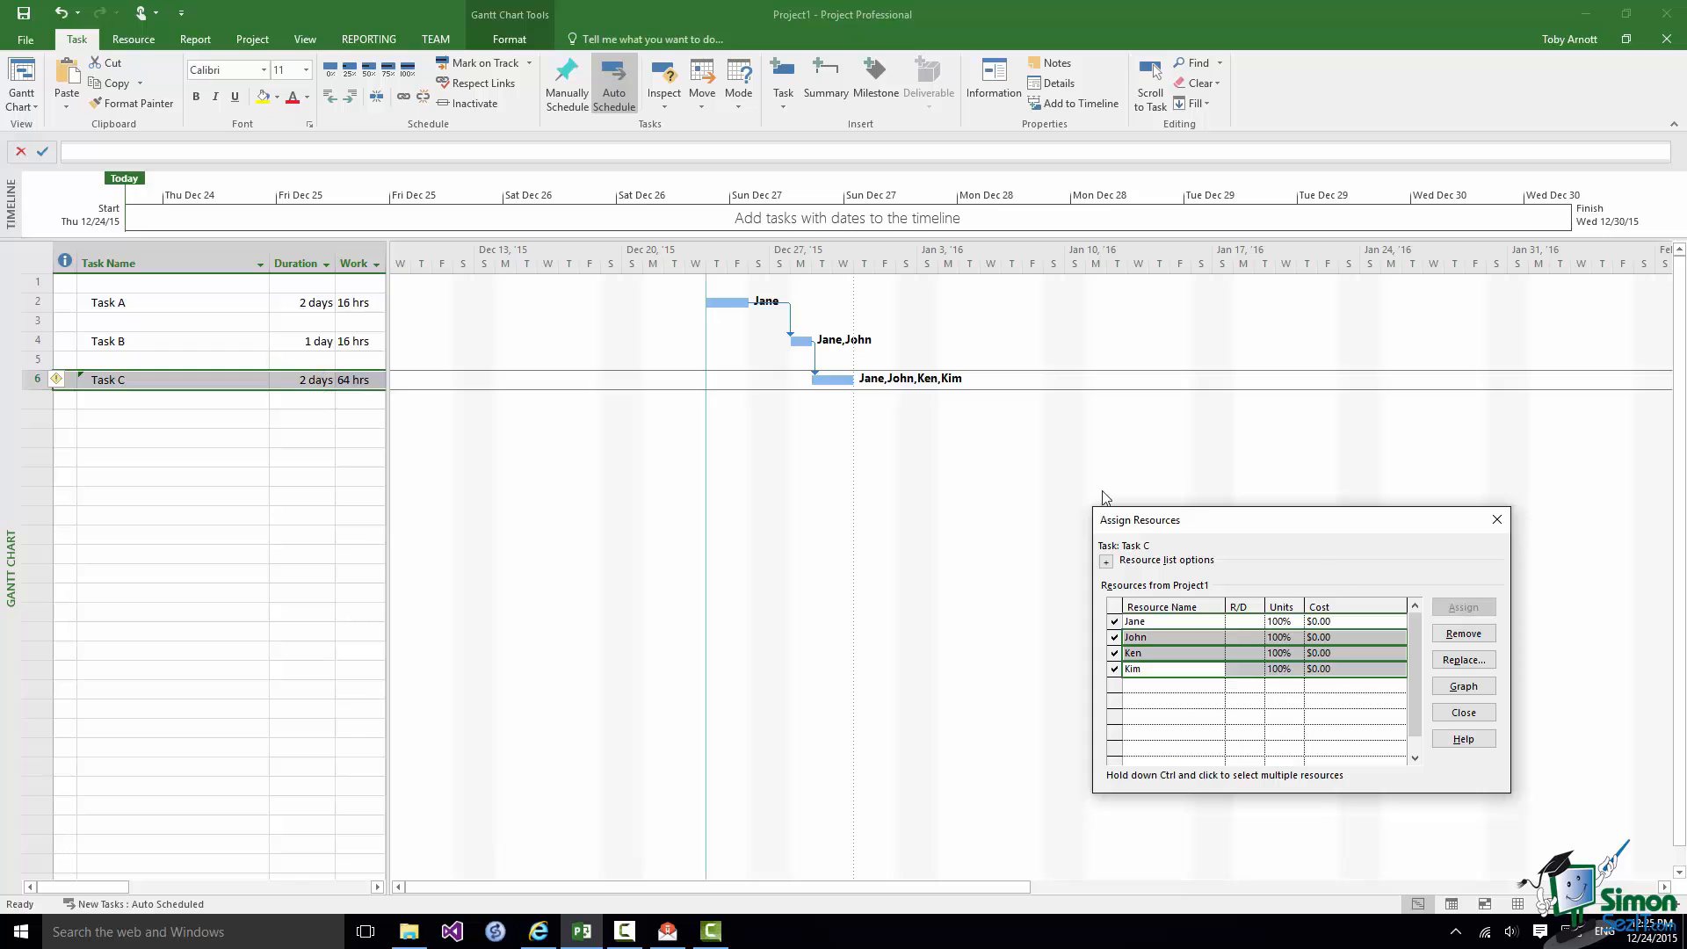
pyautogui.click(70, 380)
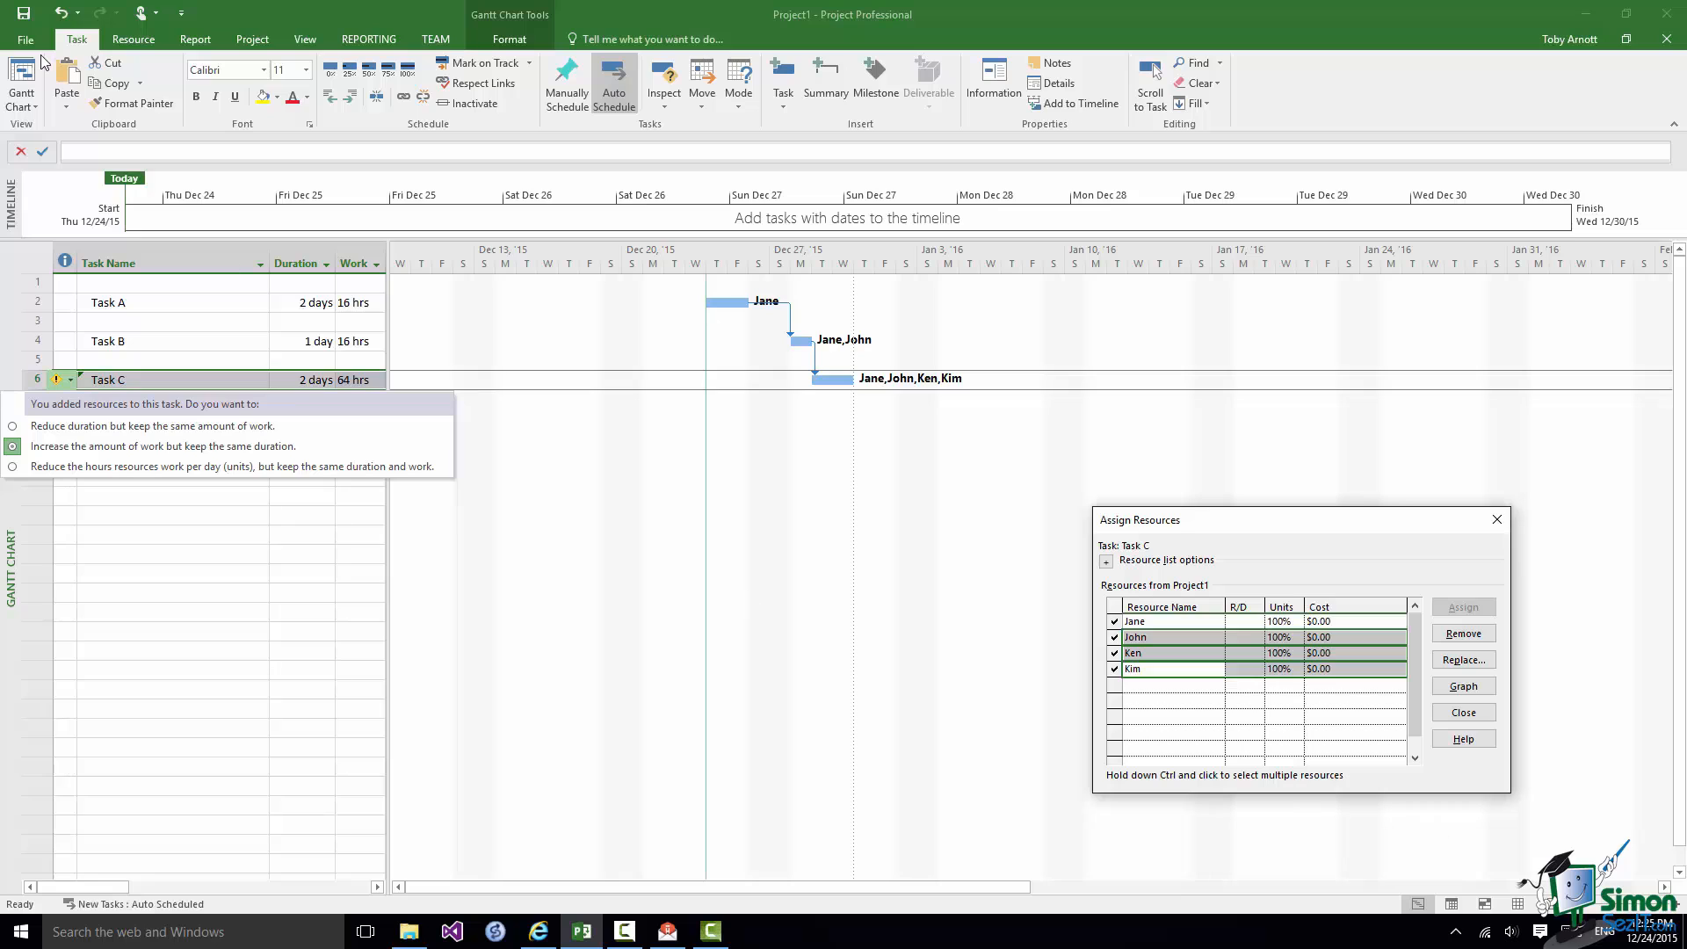
# - Undo the extra assignments on Task C and make Task C effort driven
pyautogui.click(63, 16)
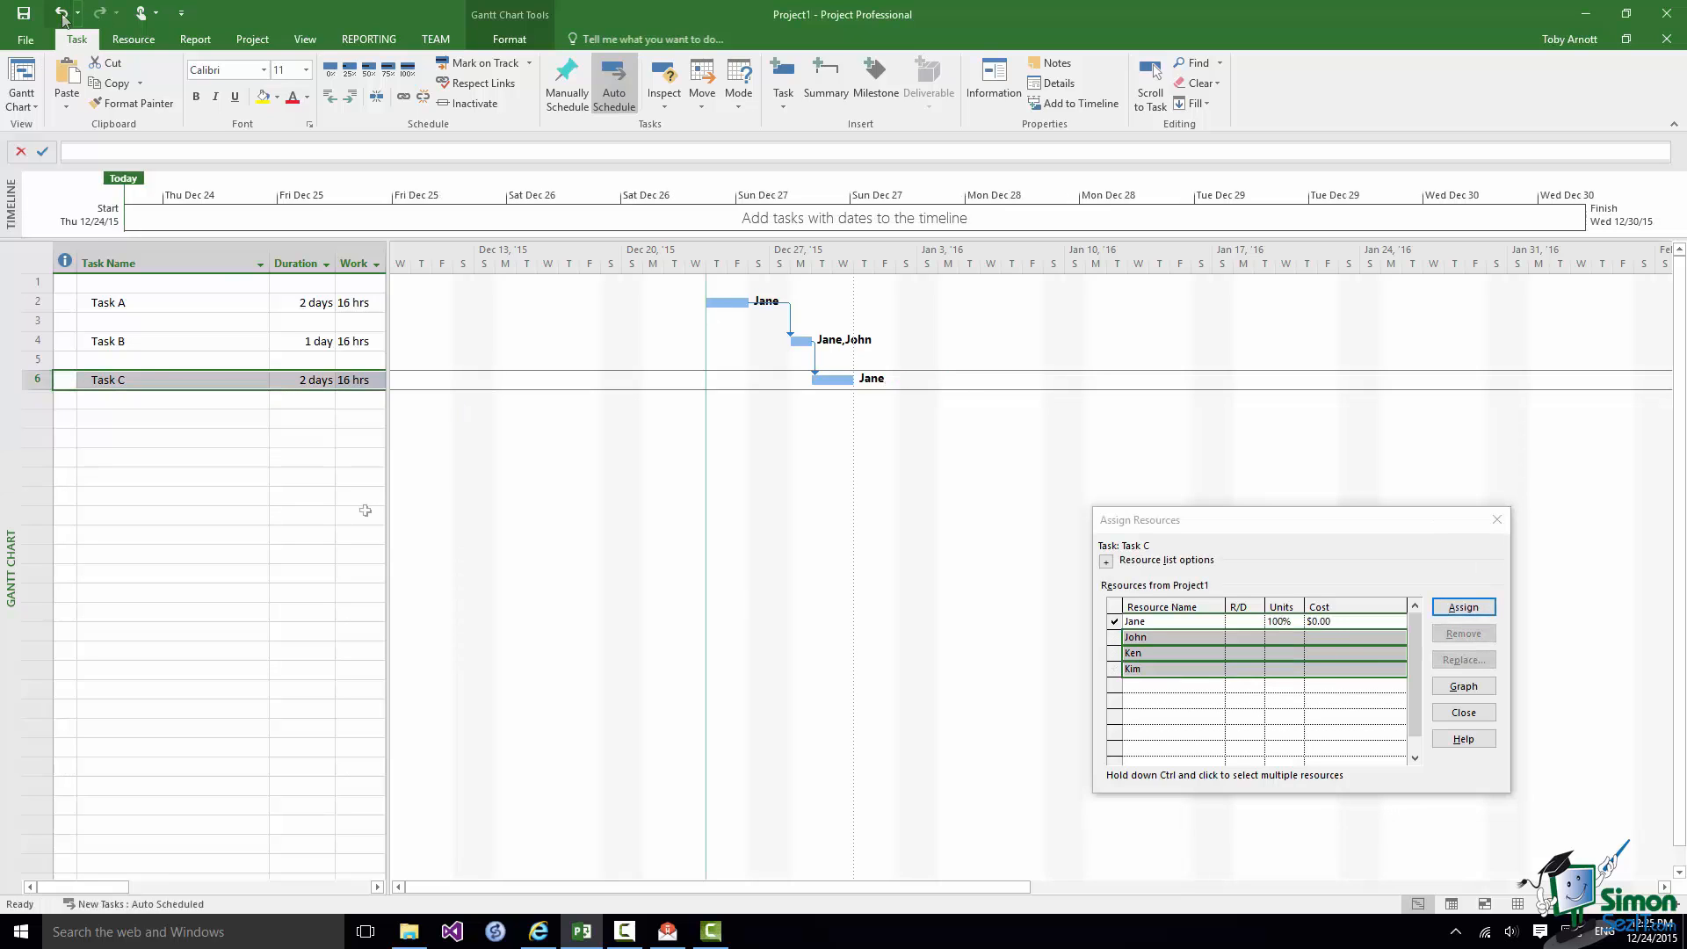
pyautogui.doubleClick(40, 384)
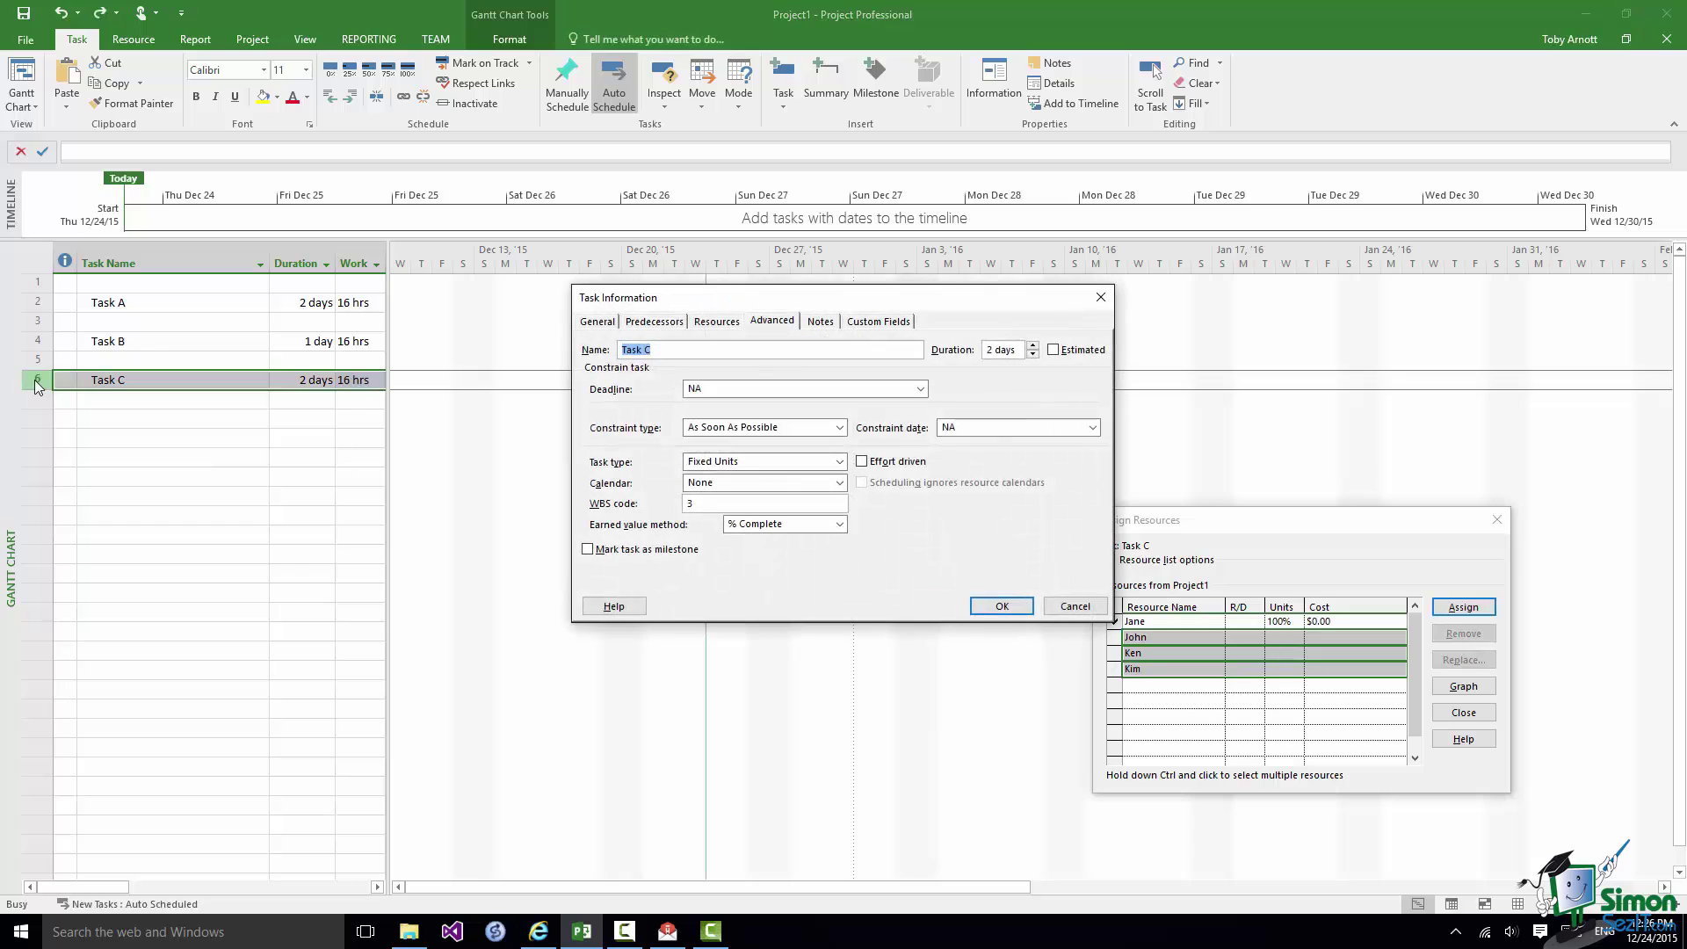
pyautogui.click(860, 461)
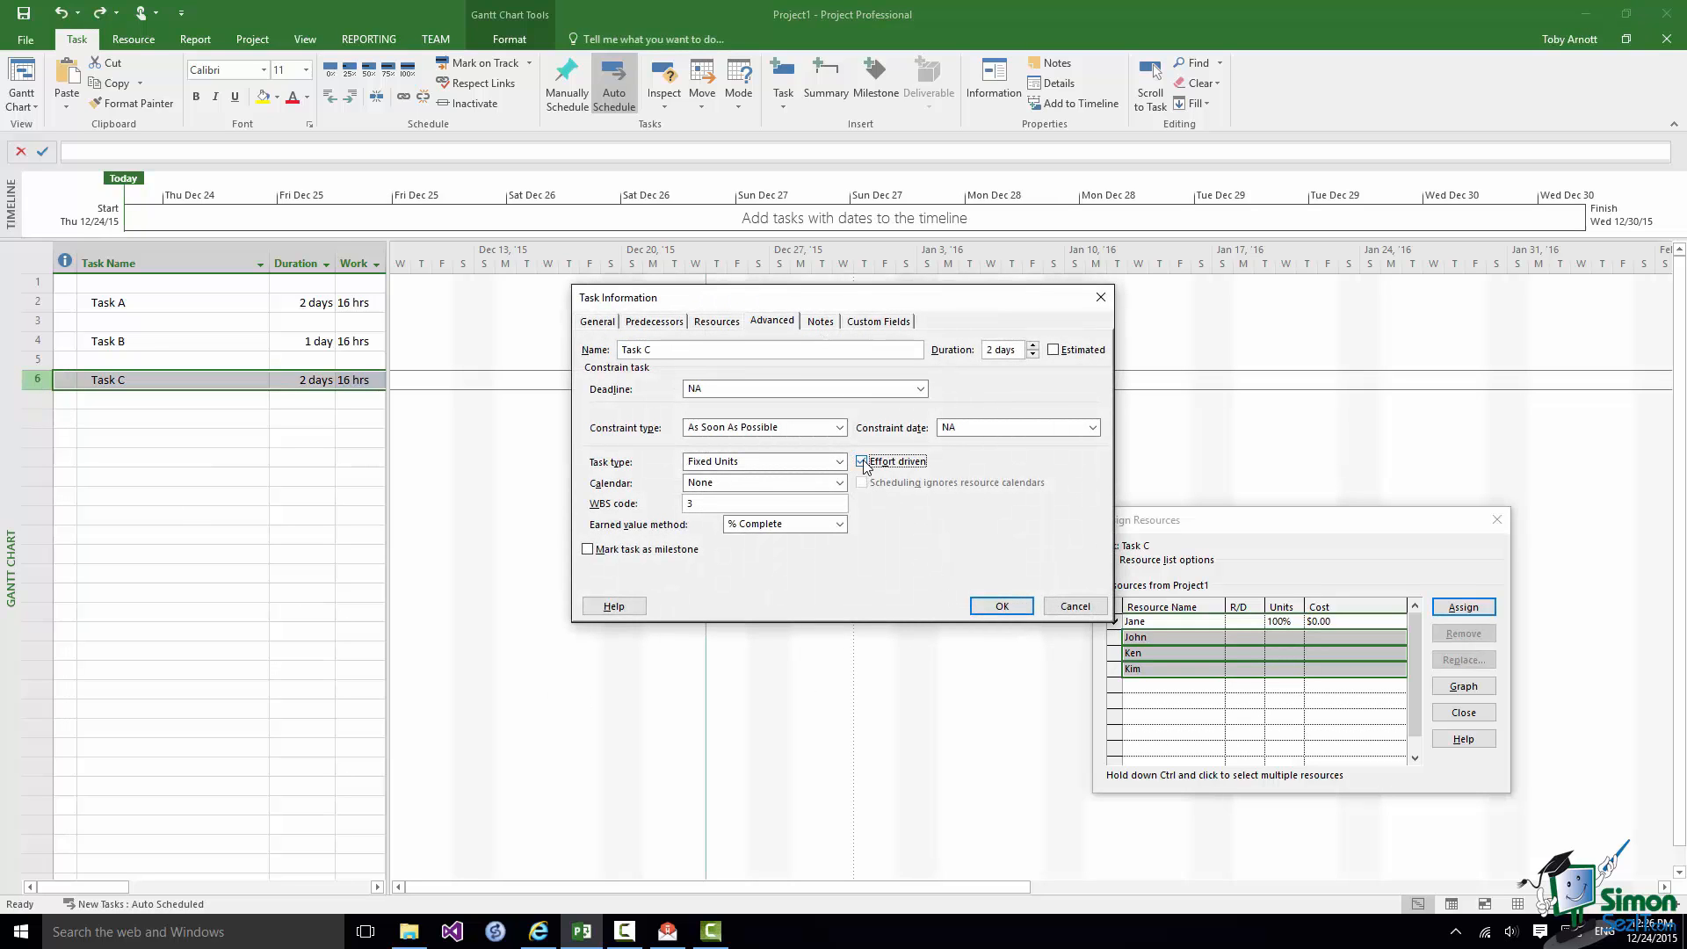
pyautogui.click(1002, 608)
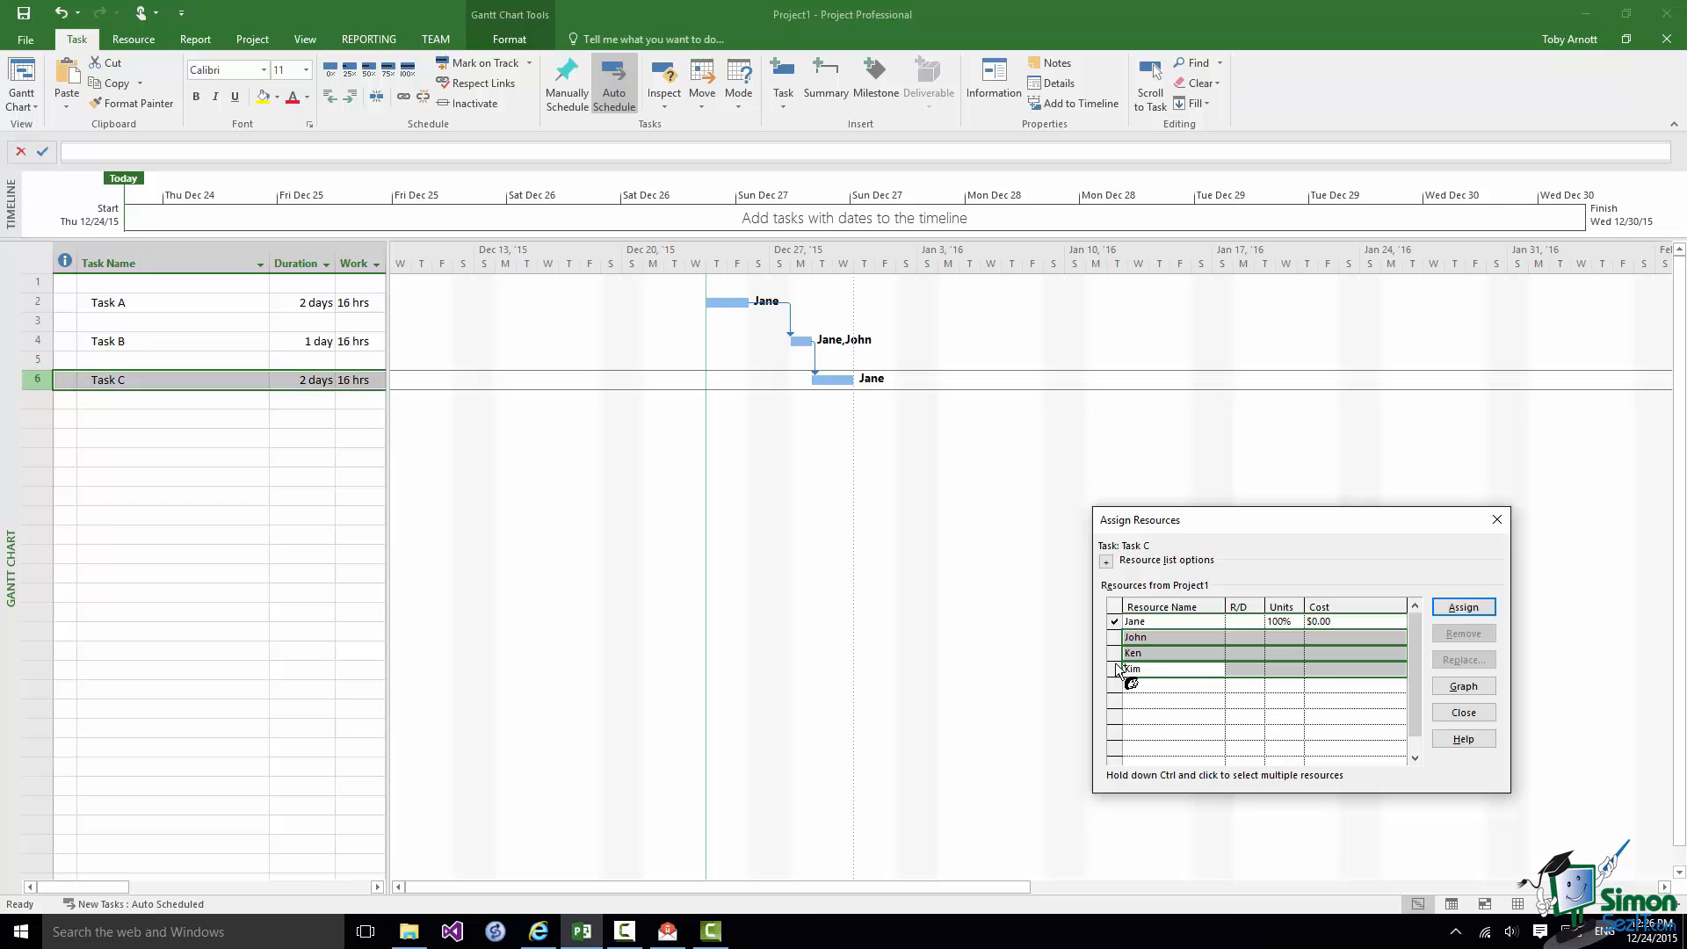
# - Assign the selected John, Ken and Kim to the effort-driven Task C
pyautogui.click(1470, 614)
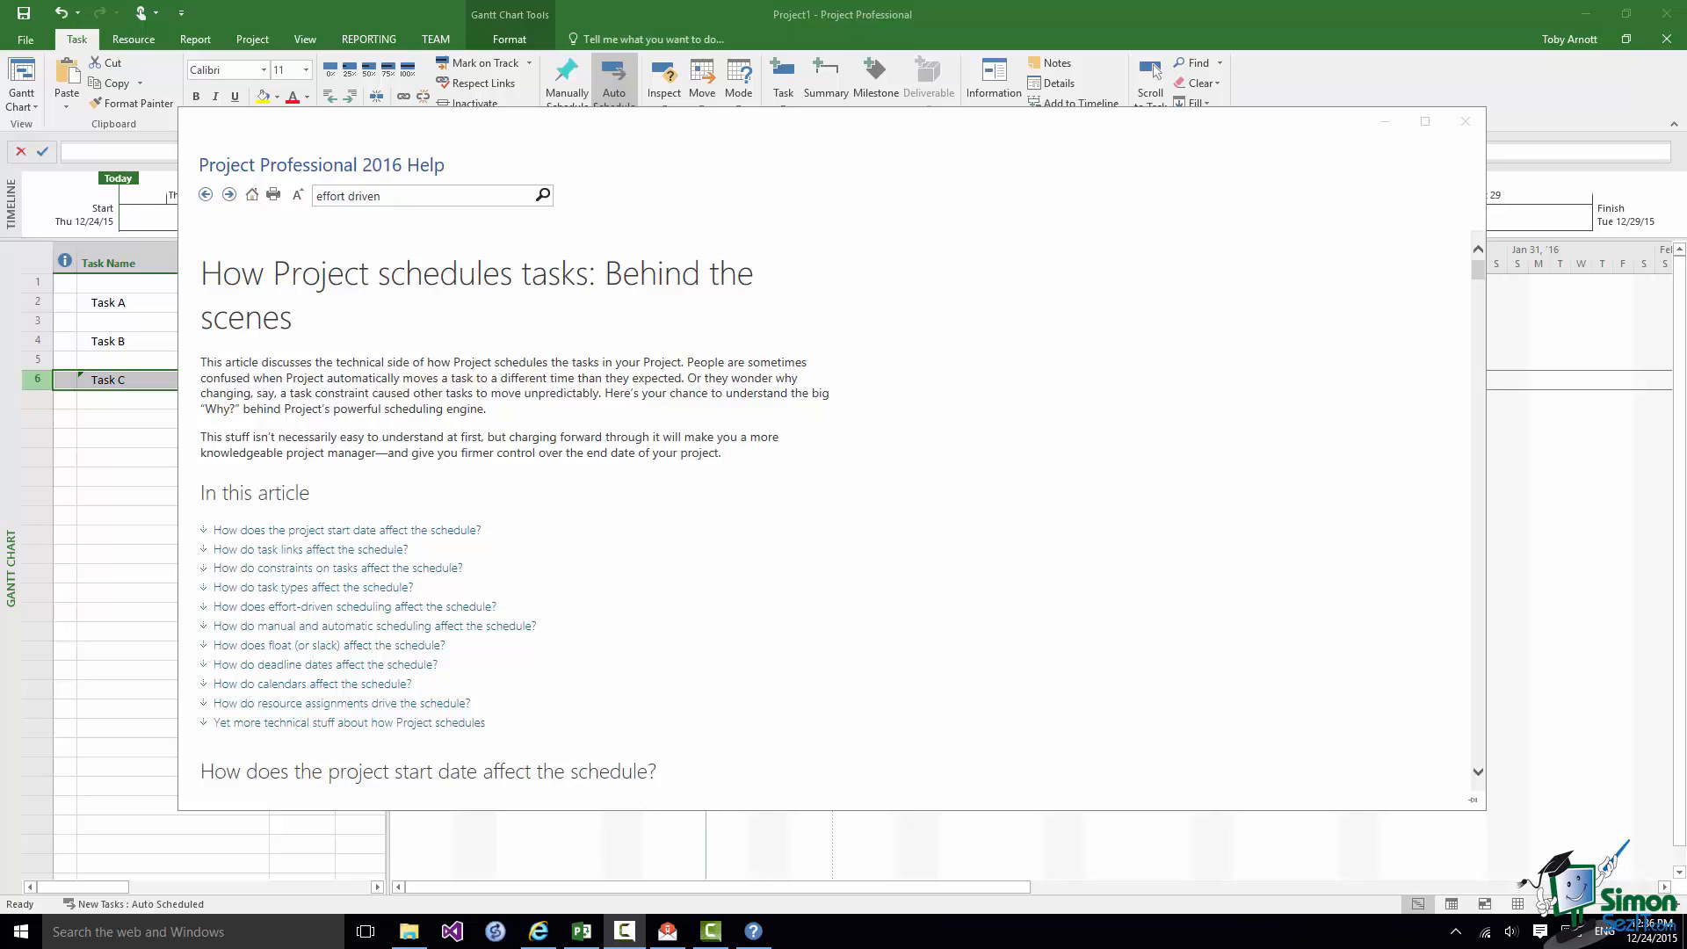
# - Jump to the Help topic on how task types affect the schedule
pyautogui.click(263, 587)
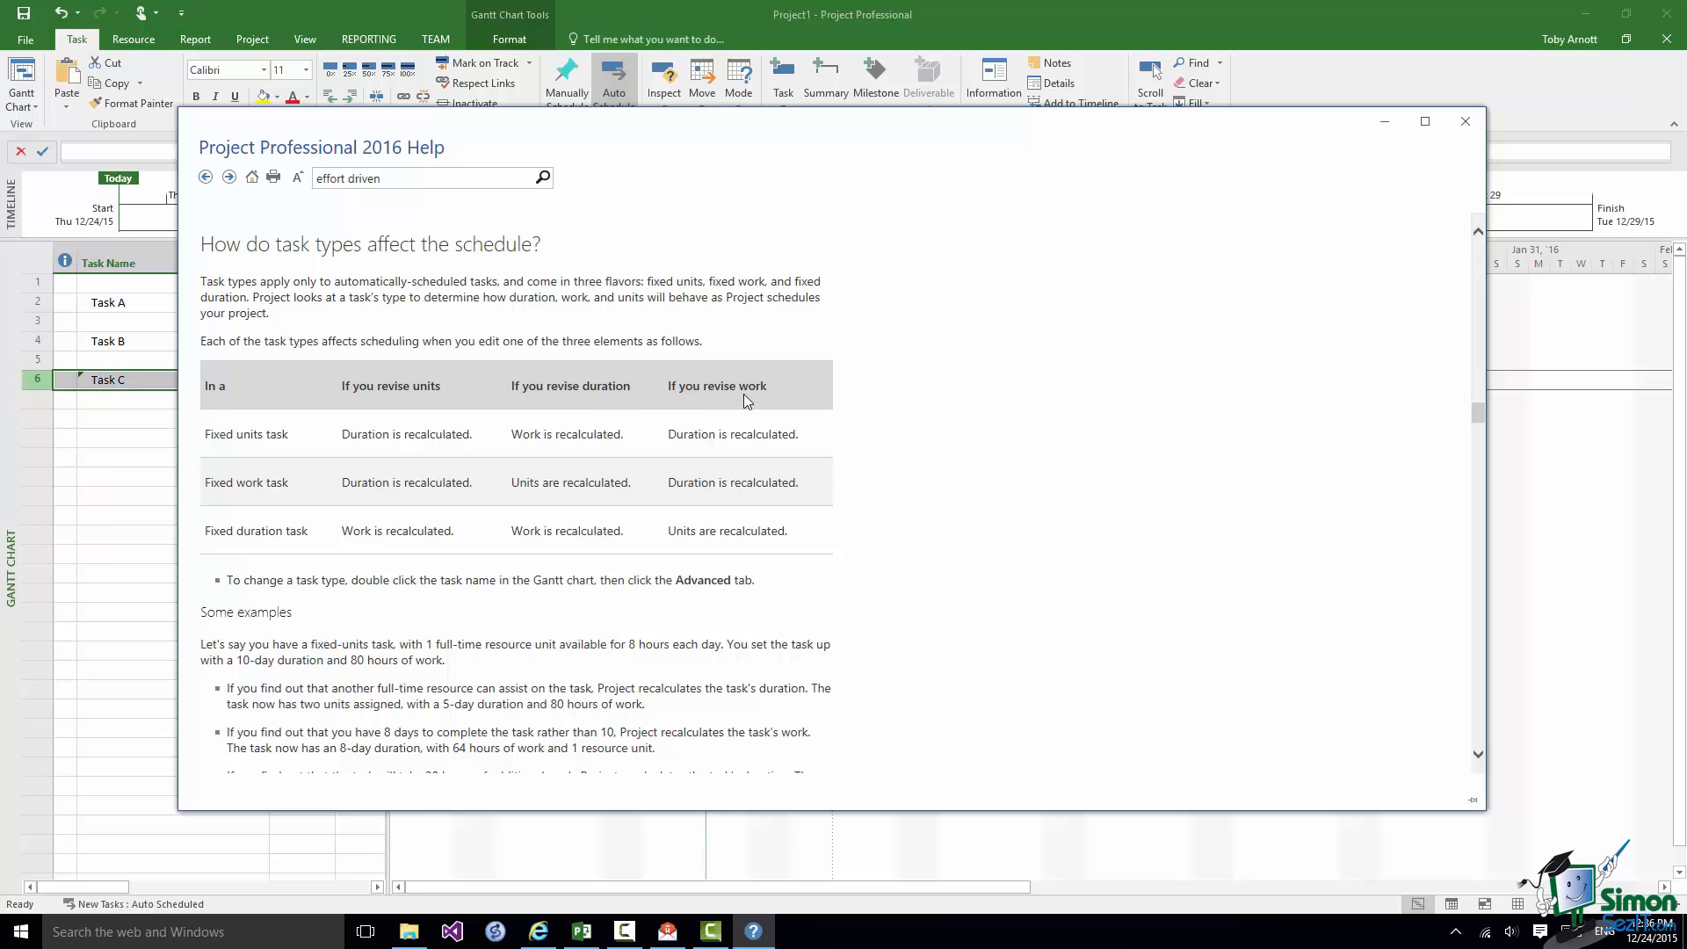
pyautogui.scroll(-4, 1375, 559)
pyautogui.scroll(-6, 1375, 560)
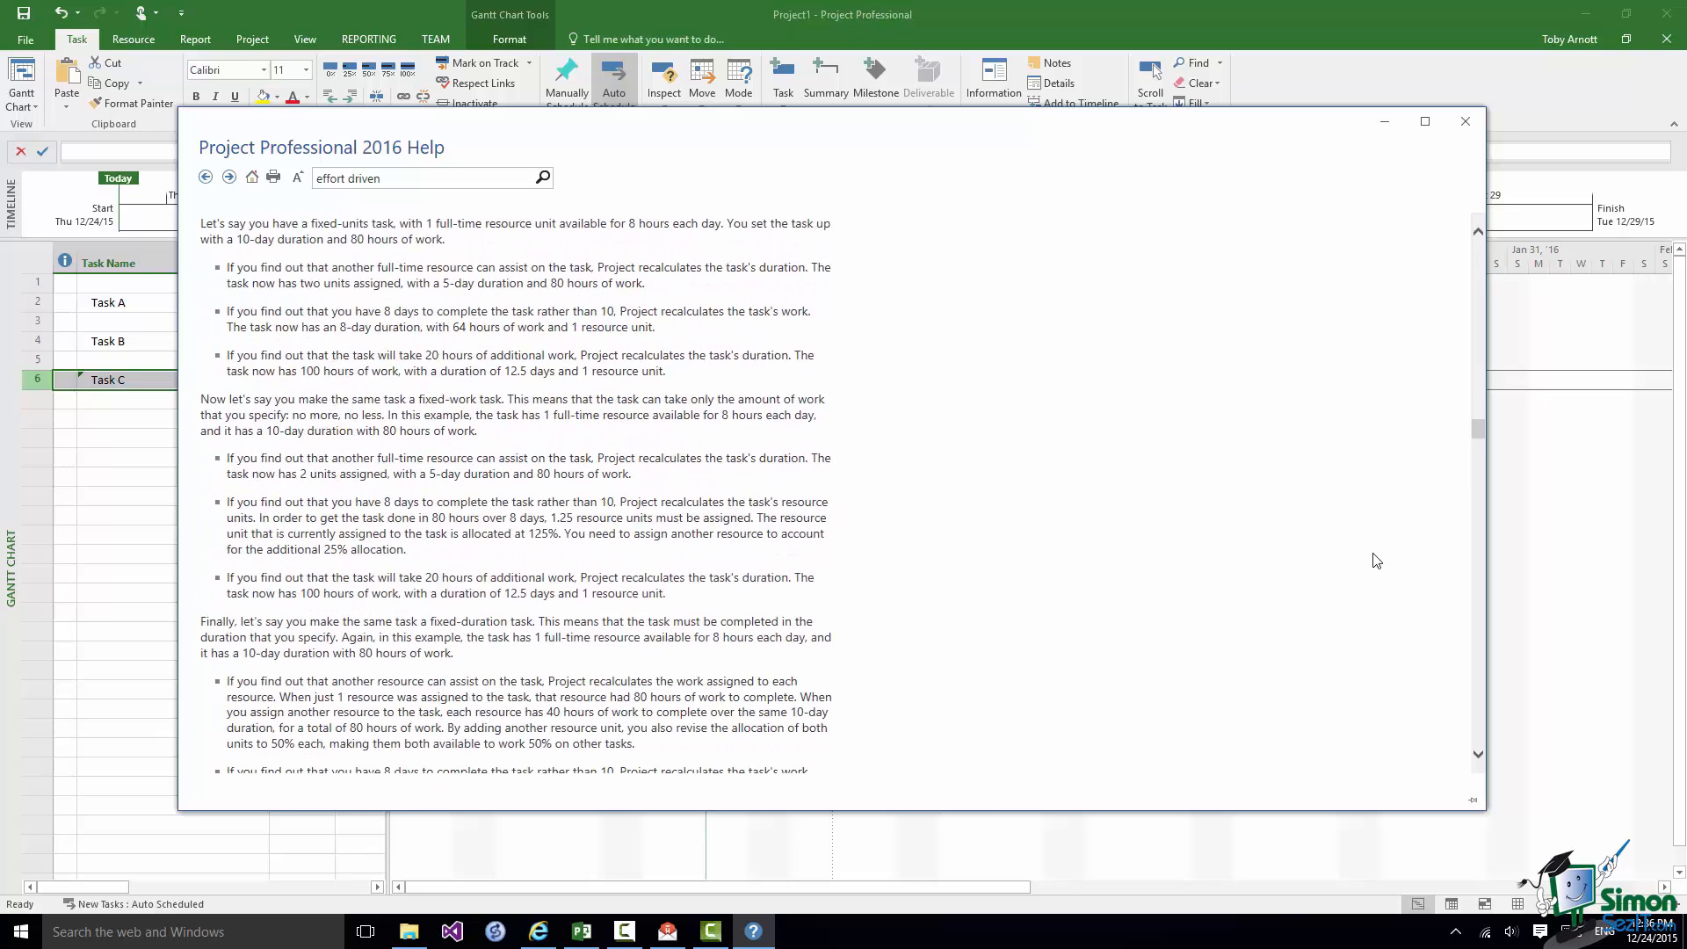
pyautogui.scroll(-4, 1155, 567)
pyautogui.scroll(-5, 1156, 568)
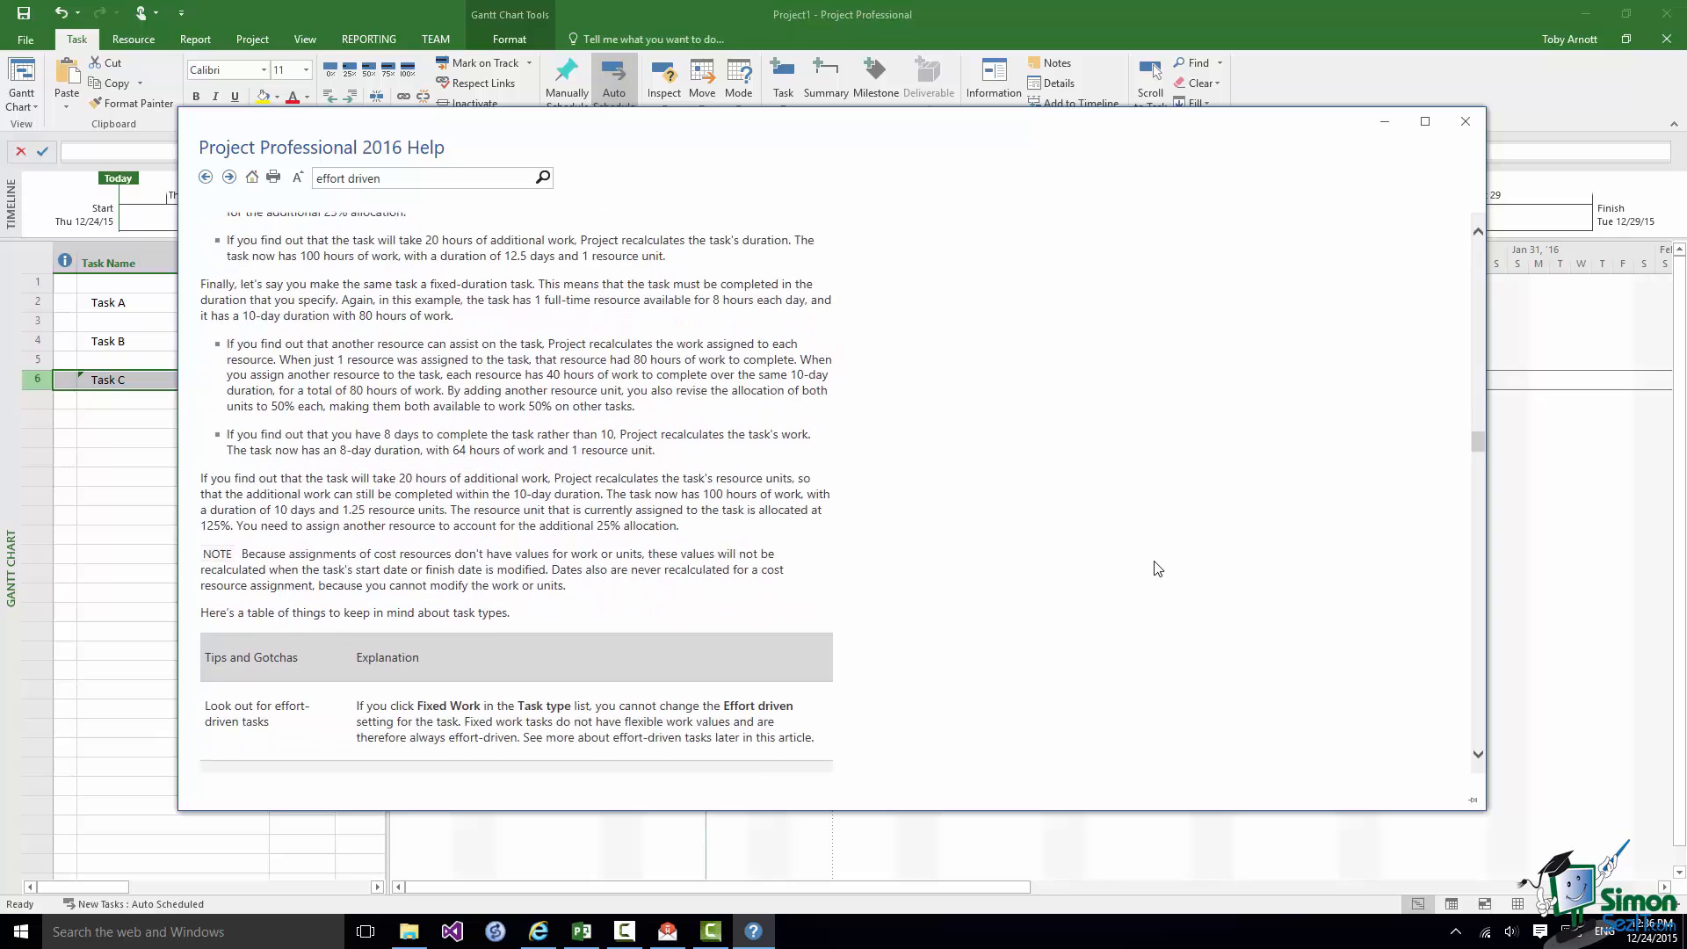
pyautogui.scroll(-3, 1156, 568)
pyautogui.scroll(-4, 1155, 567)
pyautogui.scroll(-2, 1156, 569)
pyautogui.scroll(-3, 1156, 568)
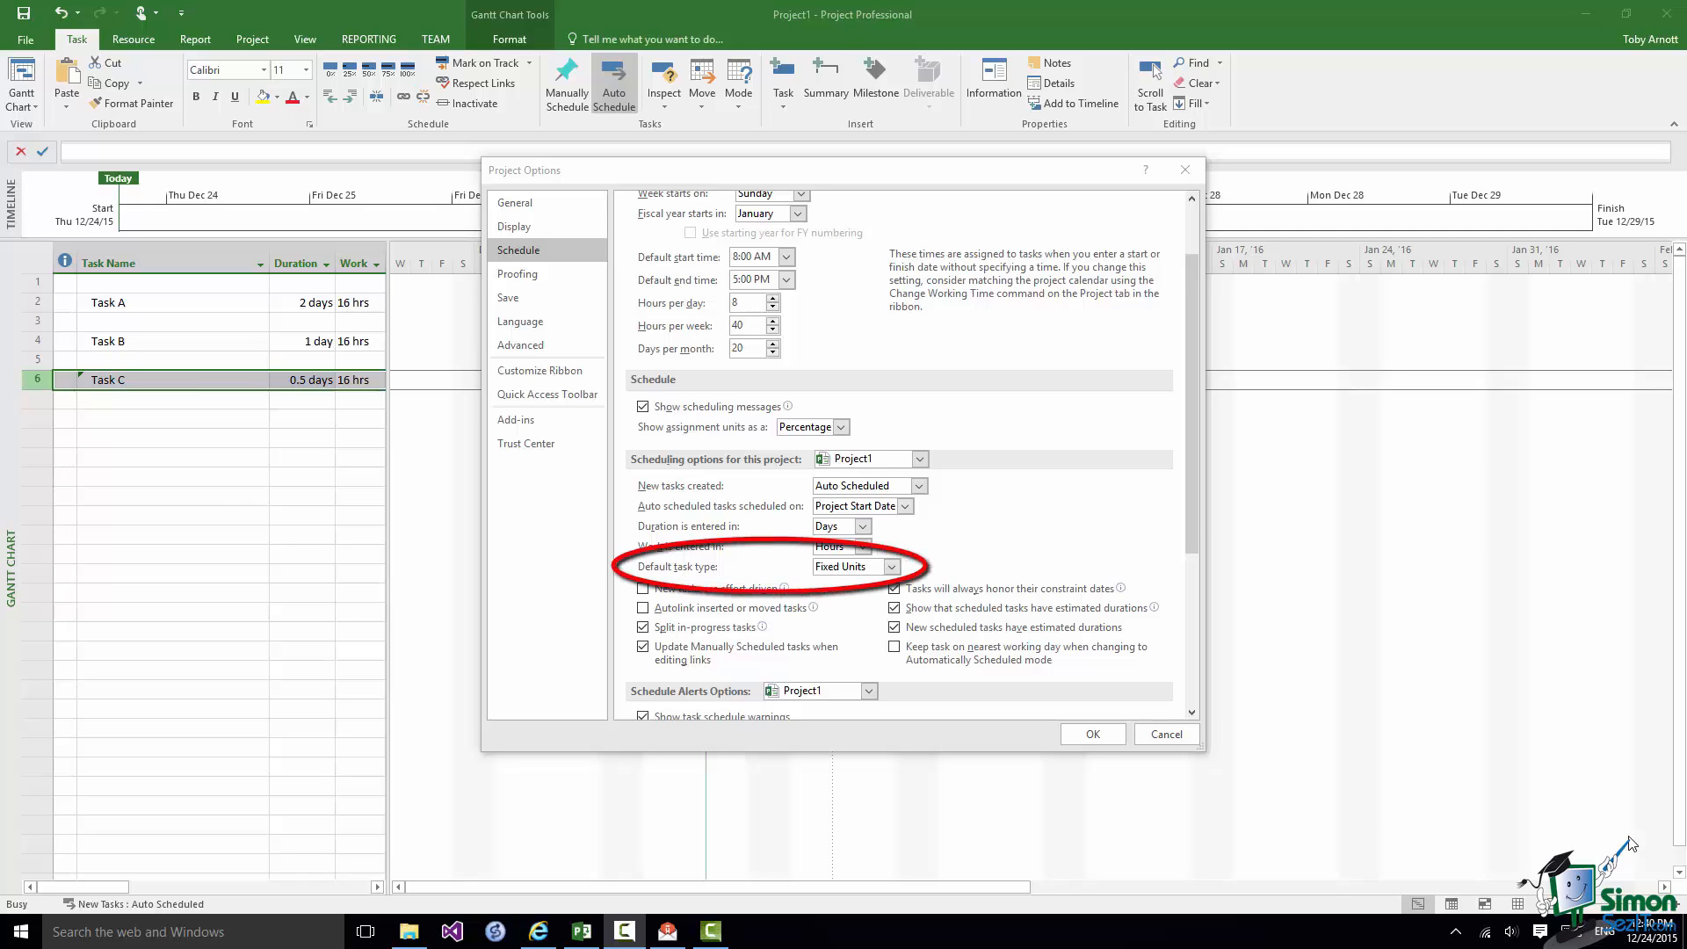
# - Keep Fixed Units as default task type and toggle 'New tasks are effort driven'
pyautogui.click(893, 569)
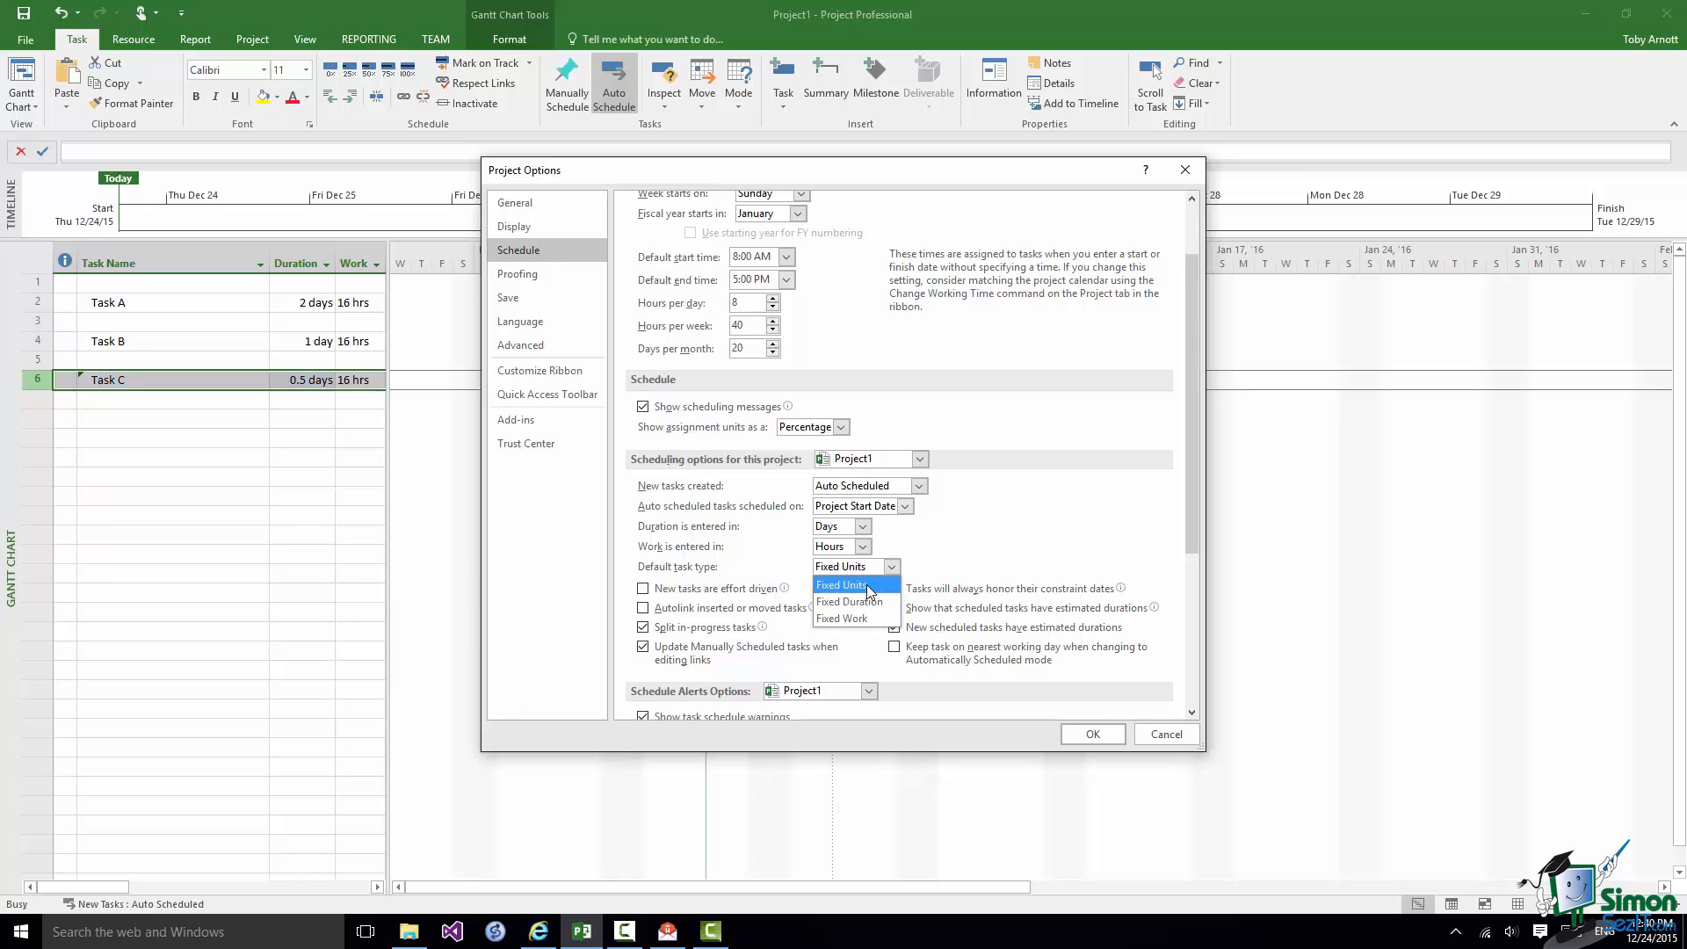
pyautogui.click(866, 583)
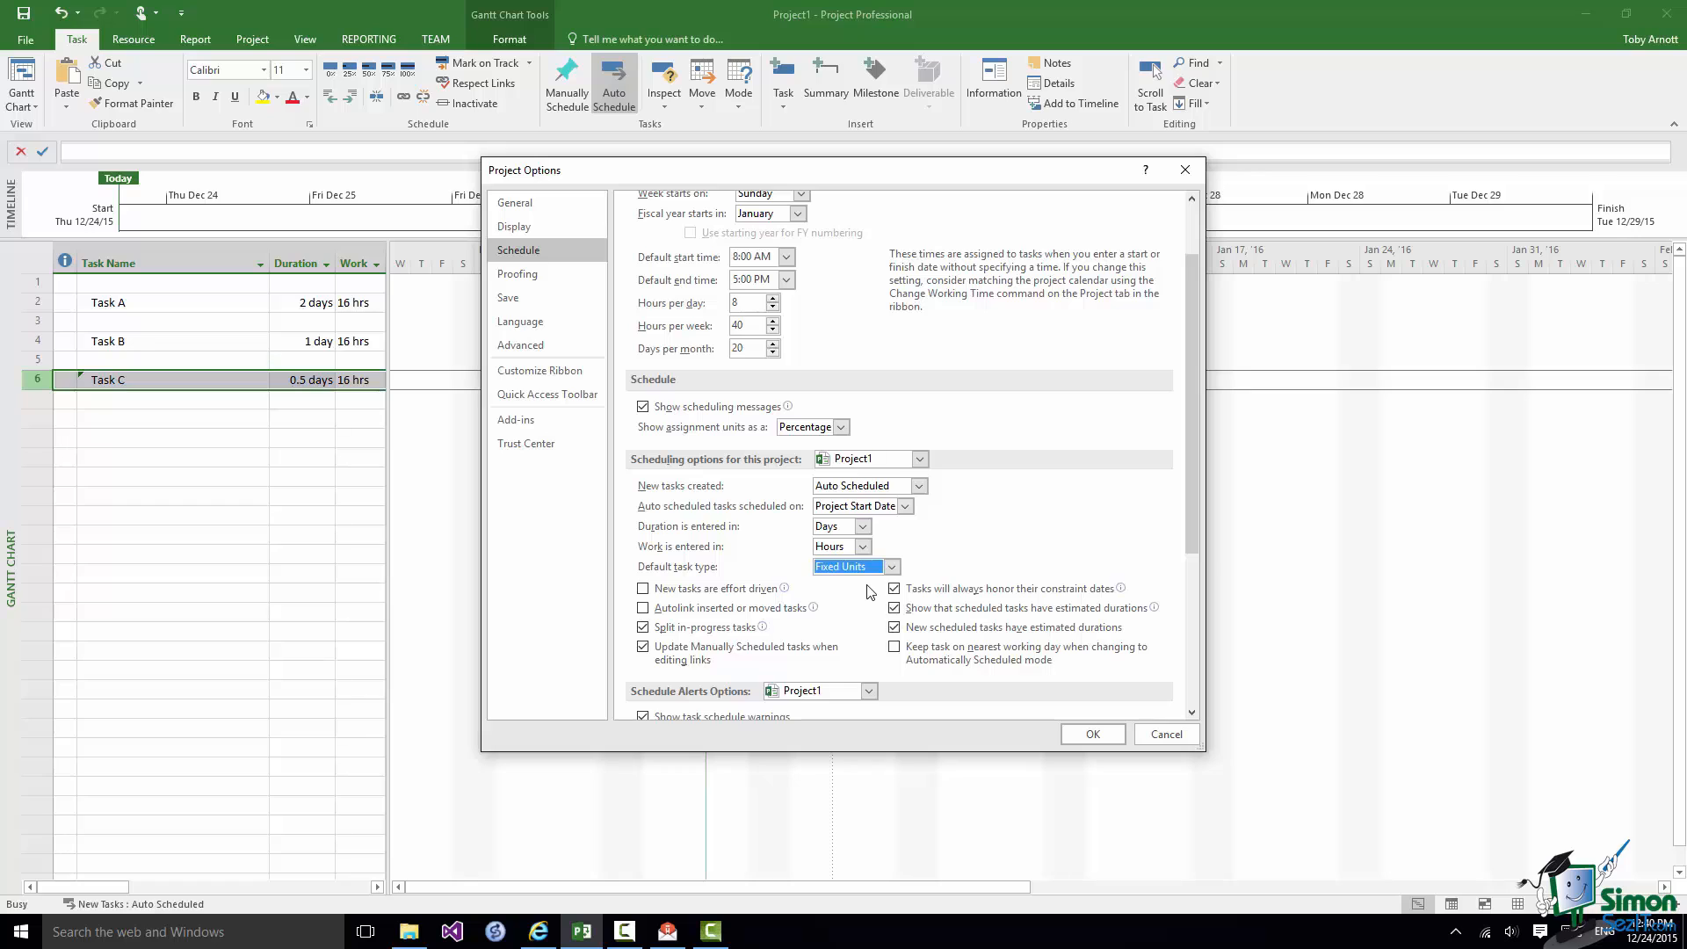
pyautogui.moveTo(645, 588)
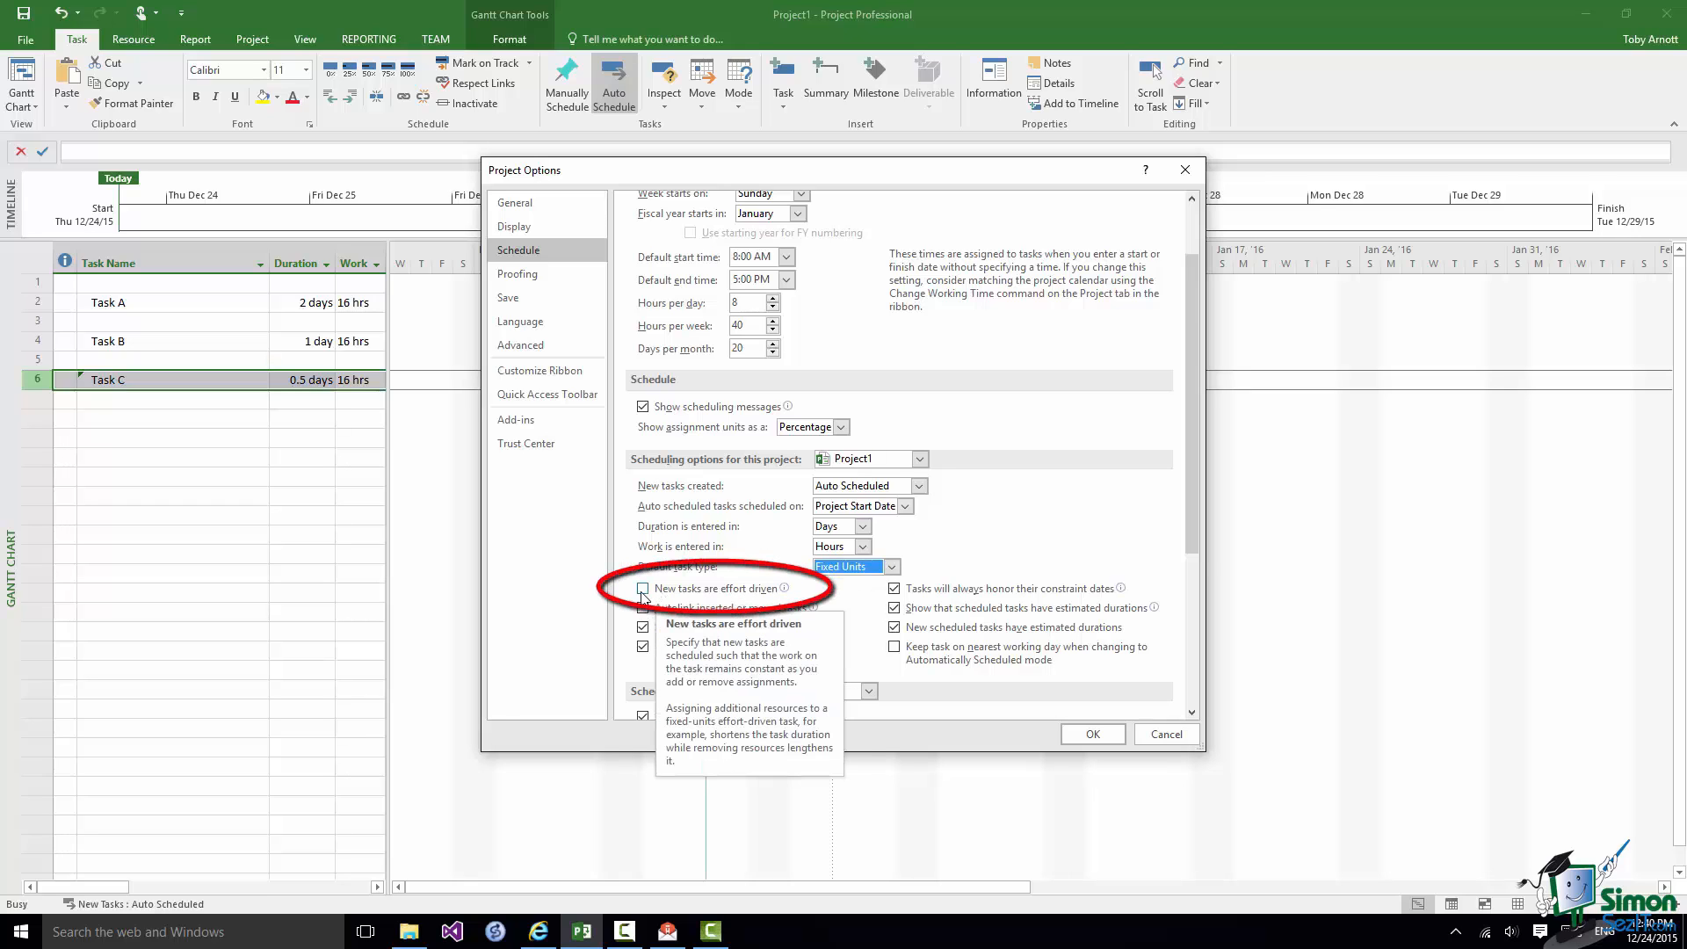
pyautogui.click(643, 589)
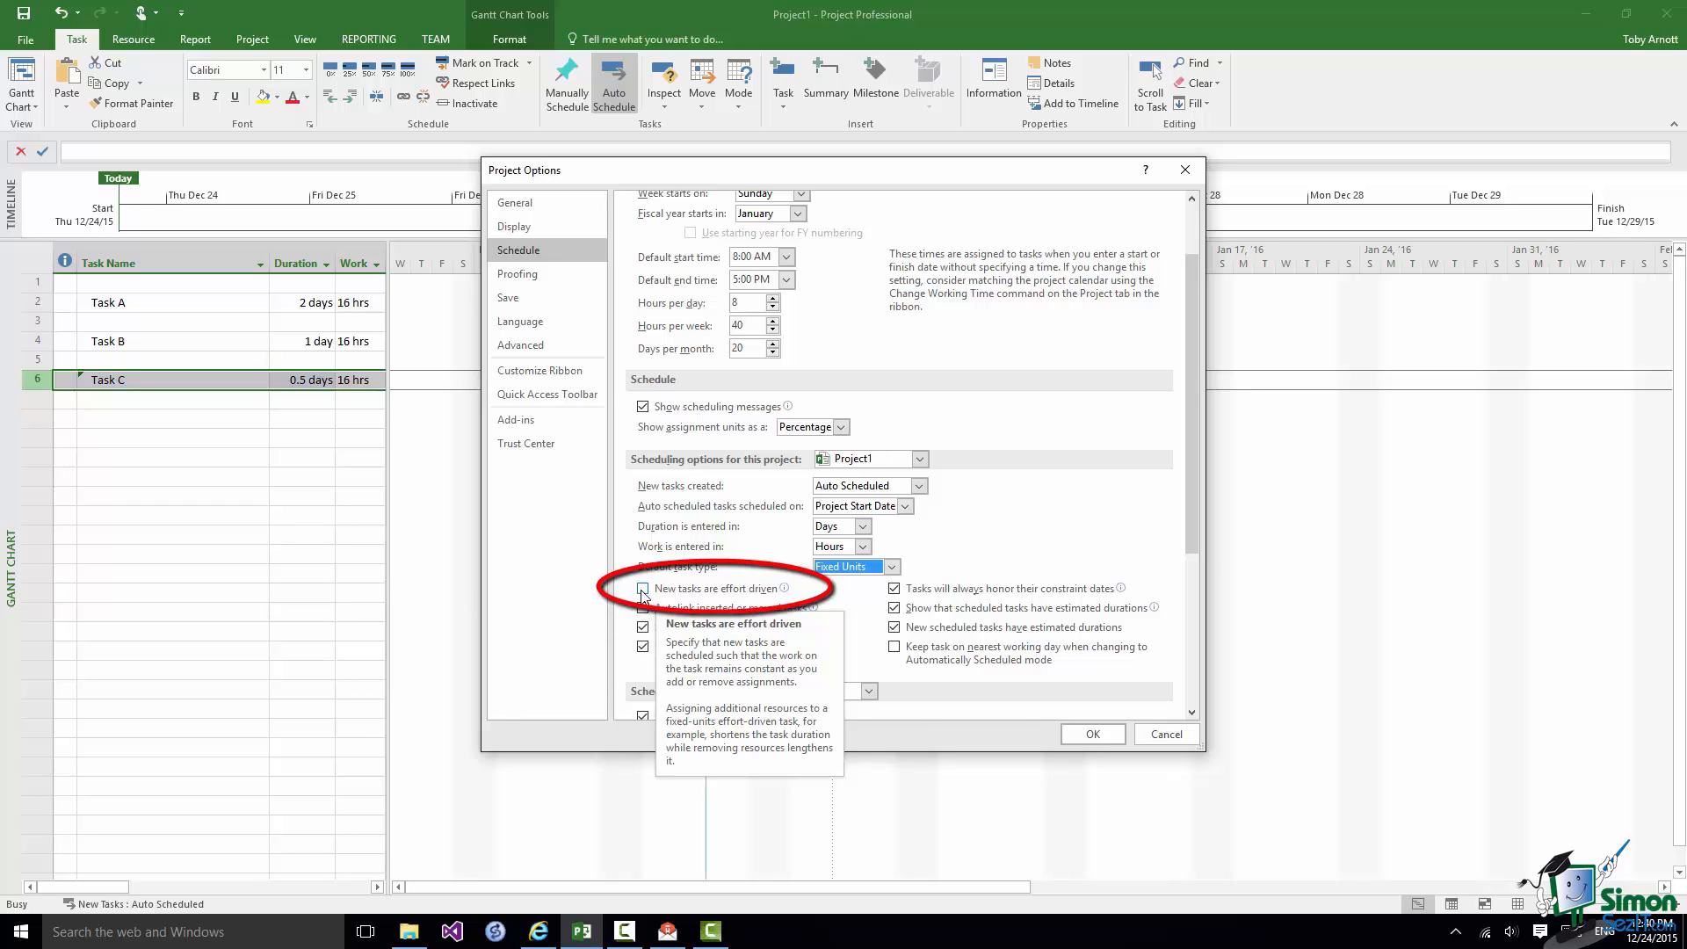